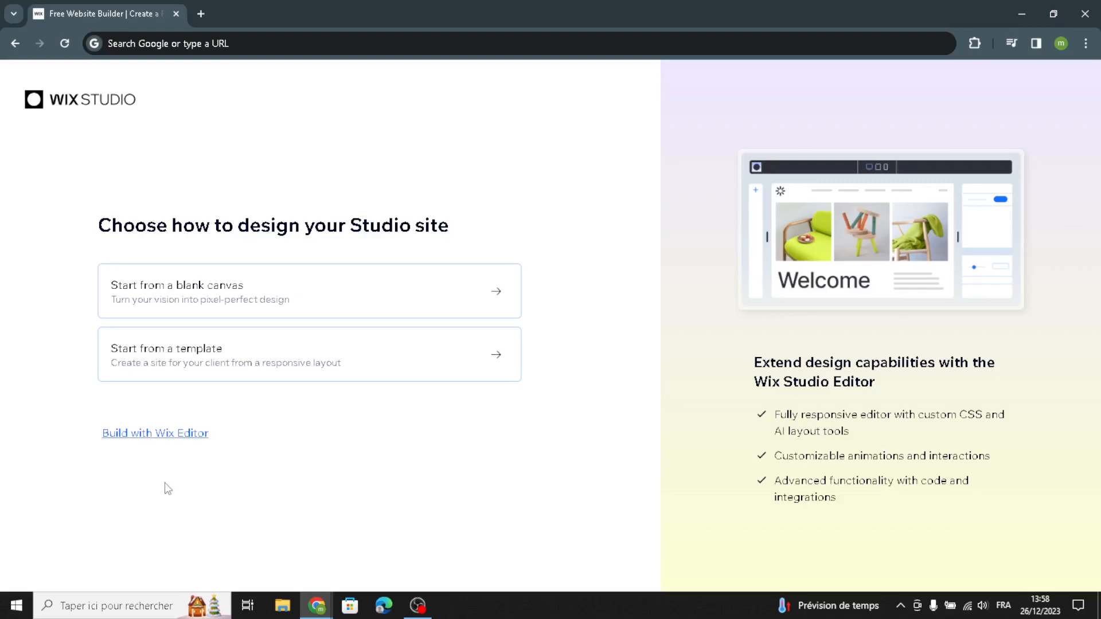
- Choose to build with the Wix Editor and set up the site without AI
click(178, 437)
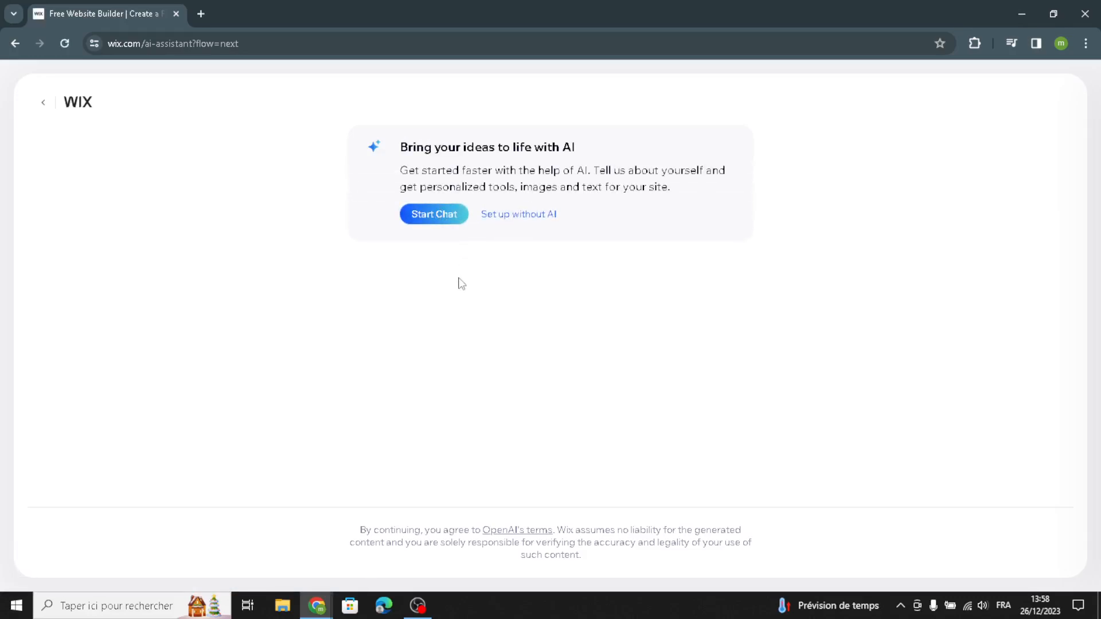
click(537, 216)
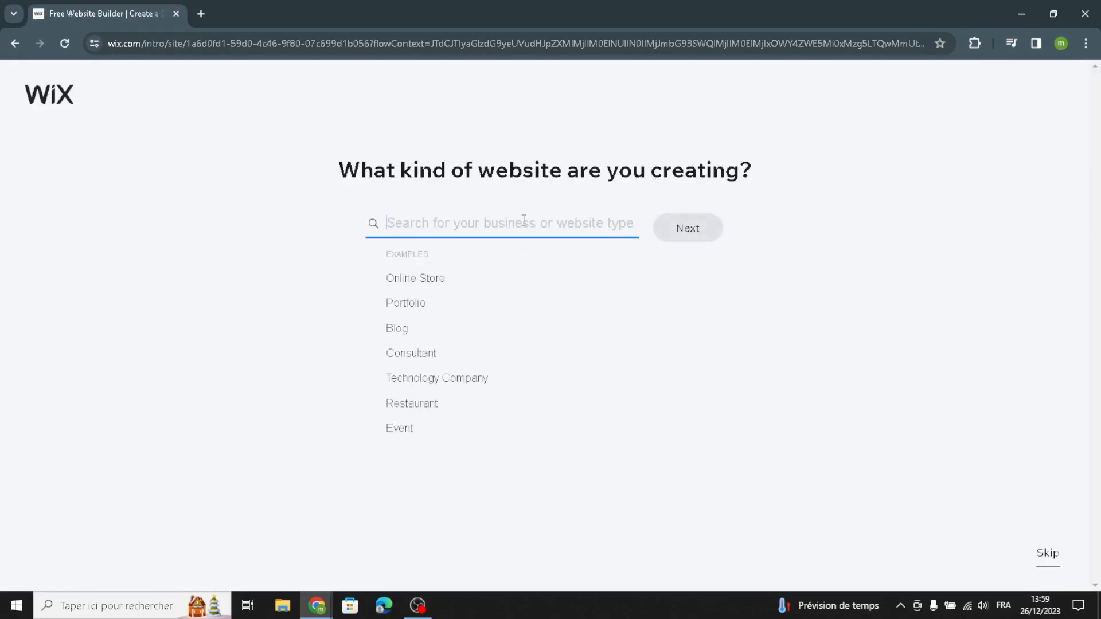
- Search the website types for "virtual reality", choose Virtual Reality Artist and continue
click(565, 200)
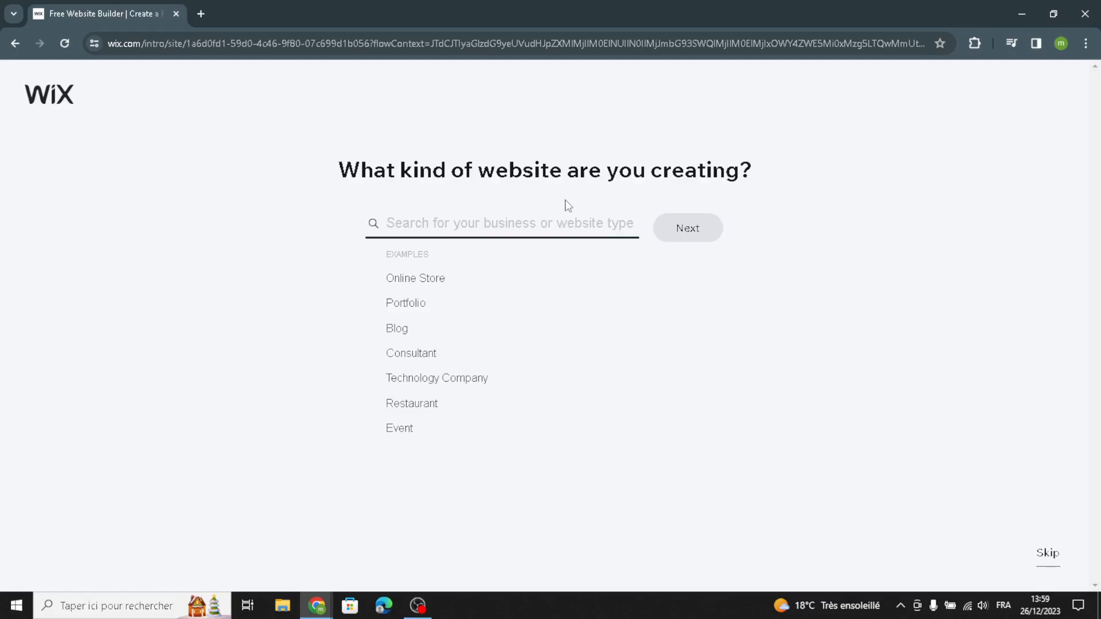
click(573, 232)
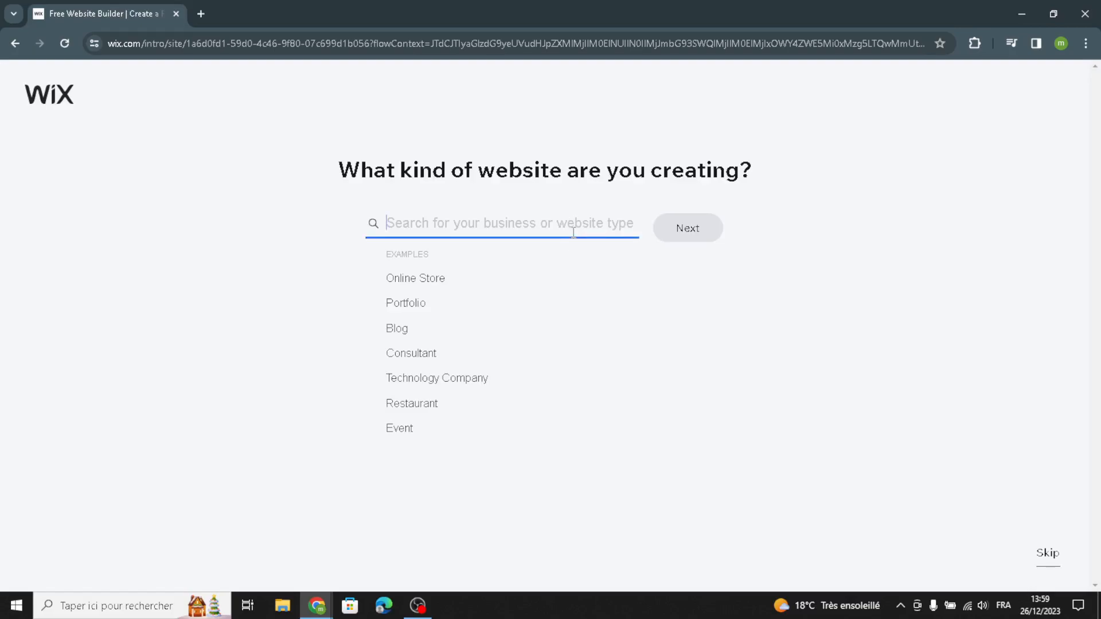
text(virt)
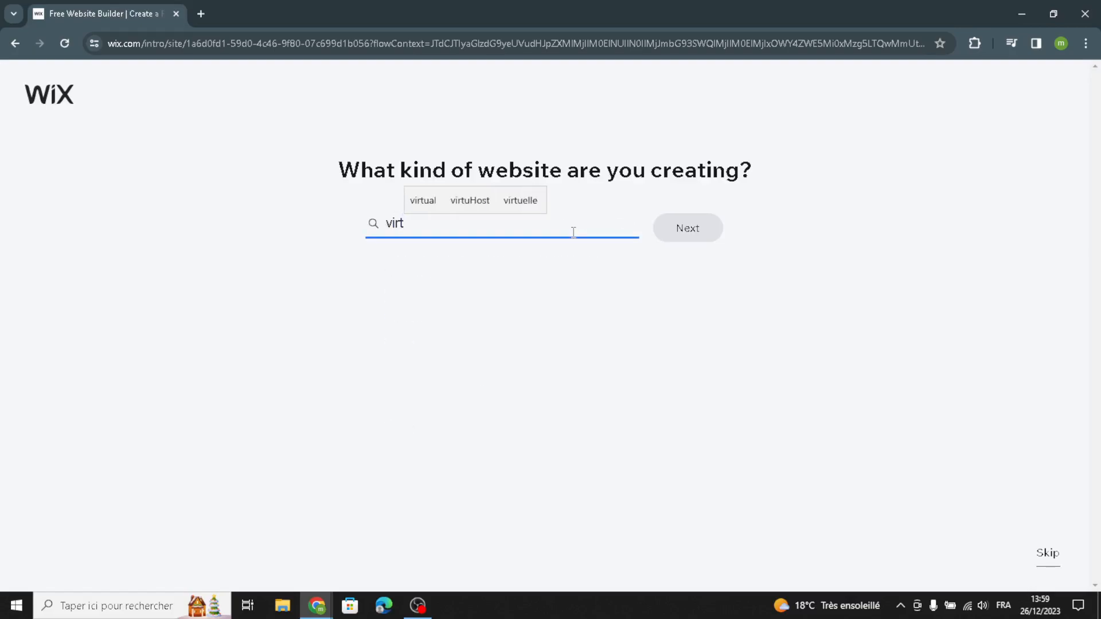
text(ual r)
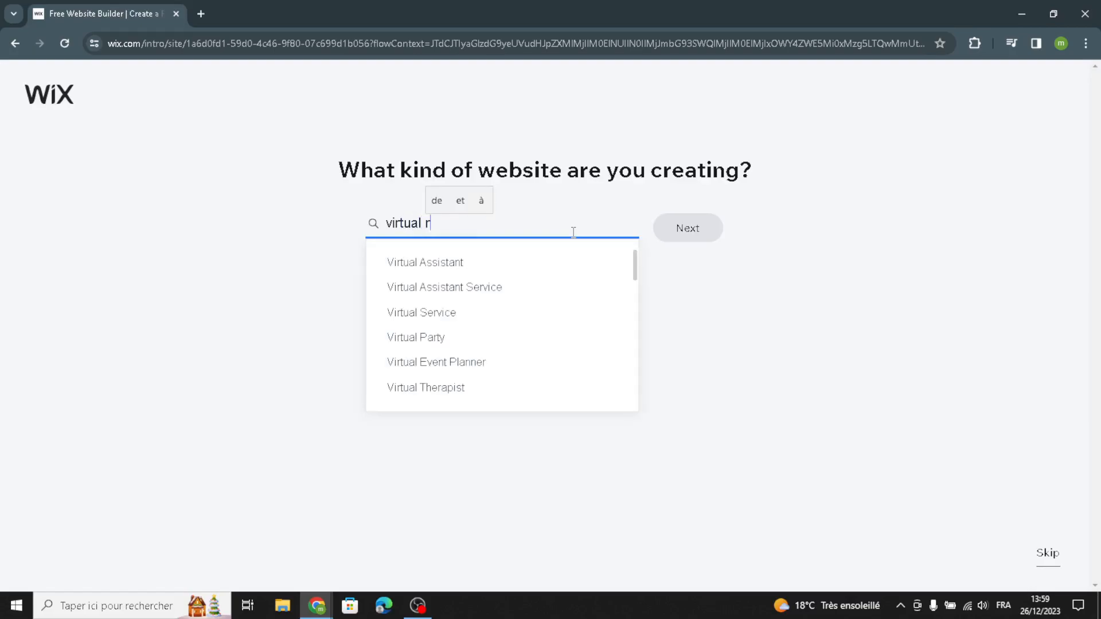
text(eality)
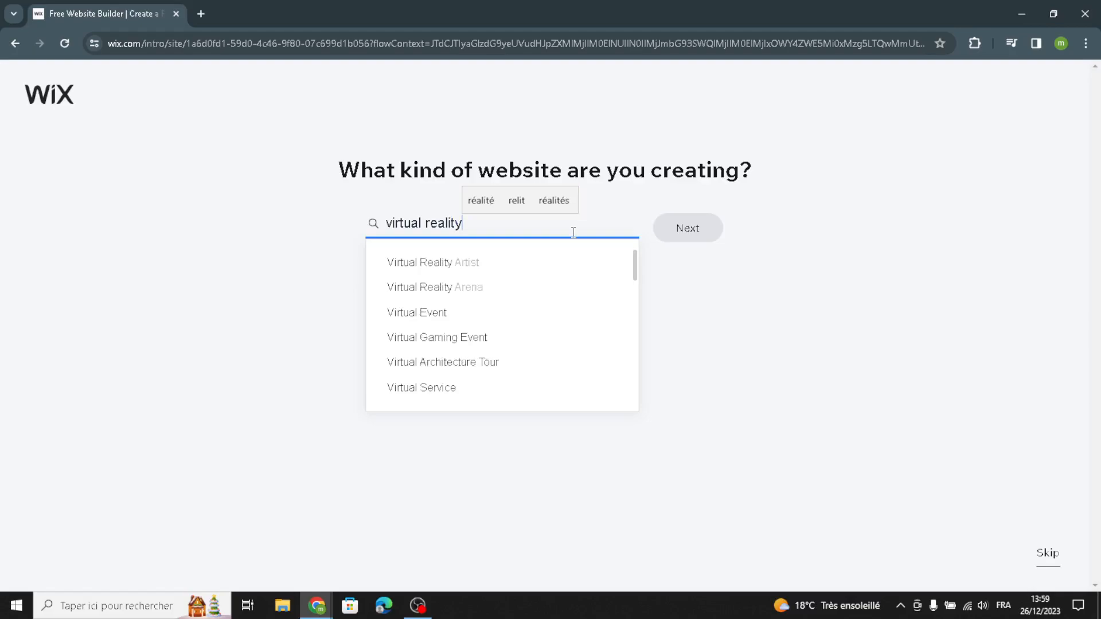
scroll(531, 344, down, 4)
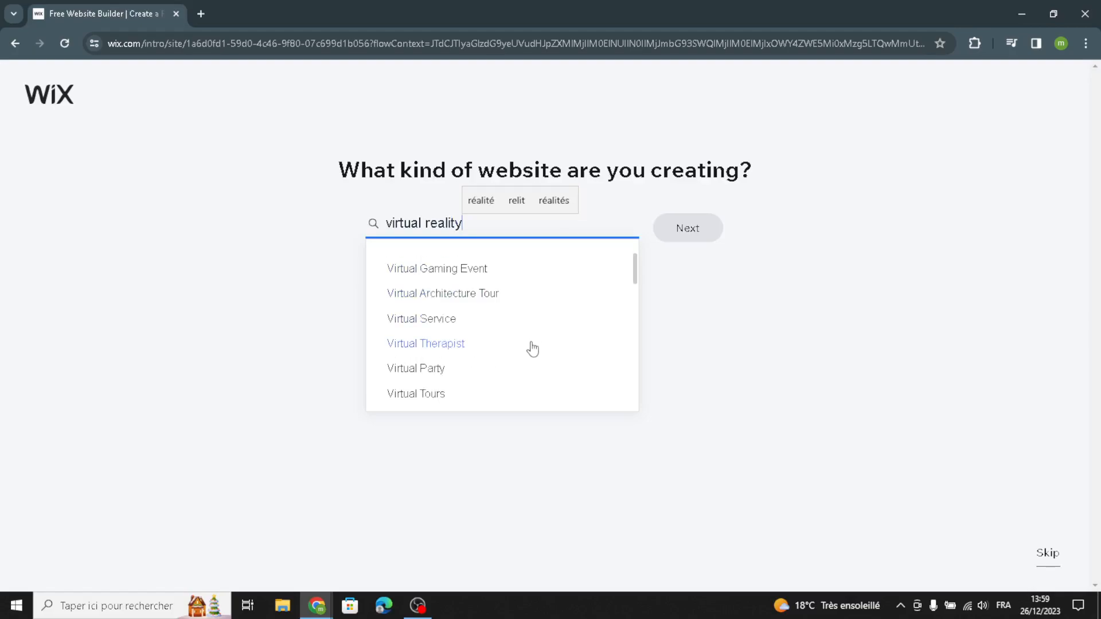
scroll(523, 365, up, 2)
scroll(522, 368, down, 1)
scroll(522, 373, down, 2)
scroll(520, 374, up, 4)
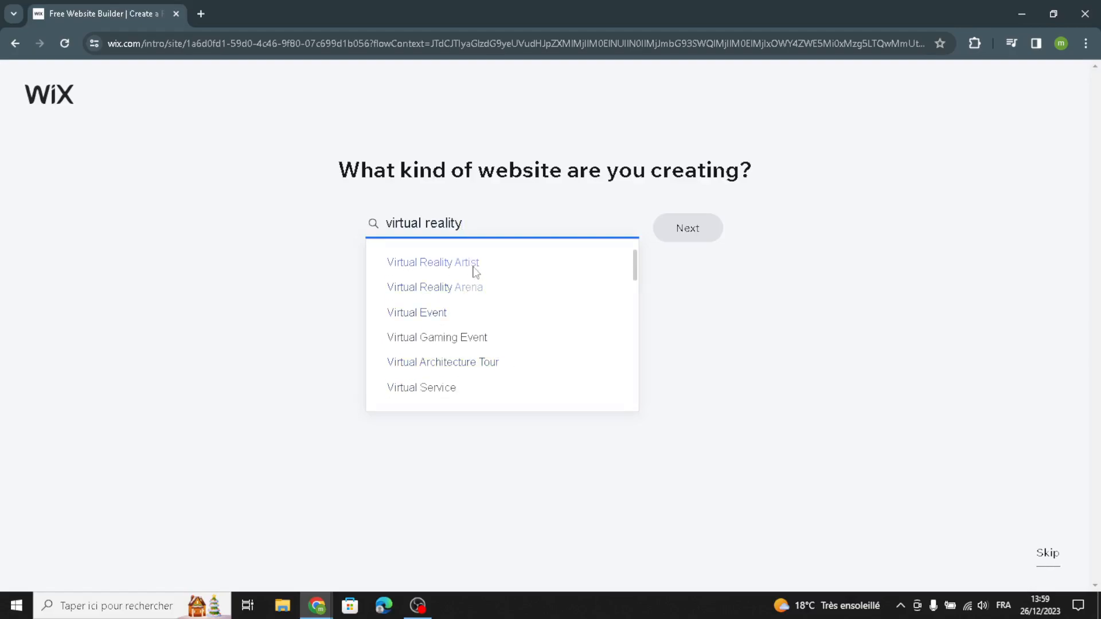
click(474, 270)
click(668, 236)
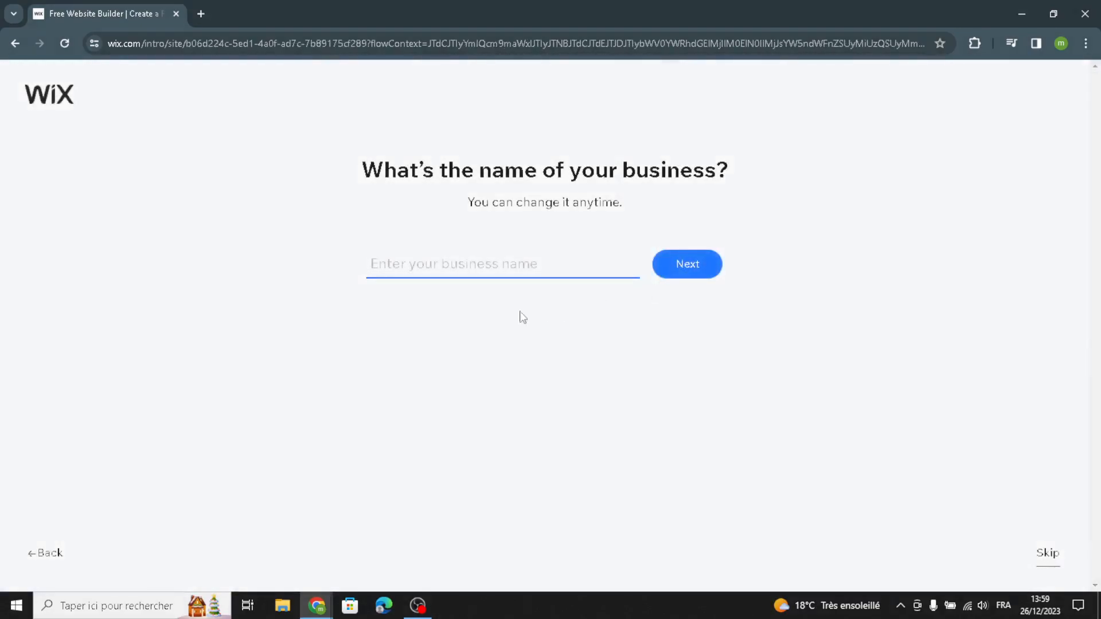
- Name the business VirtuReal Tech and continue with the preselected Chat and Video features
text(VirtuReal Tech)
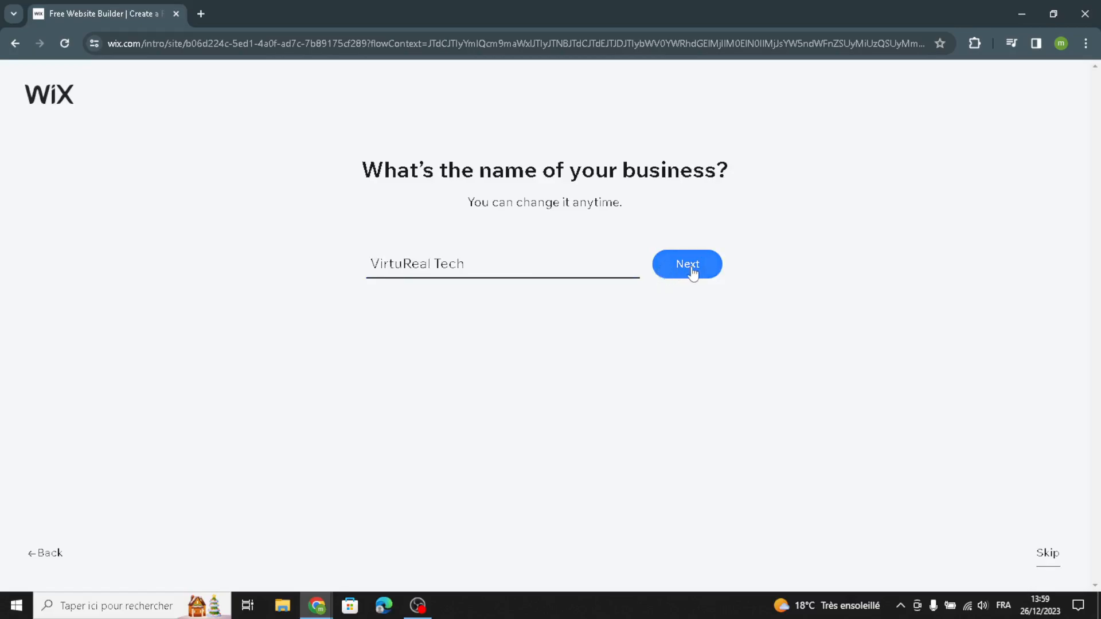
click(669, 275)
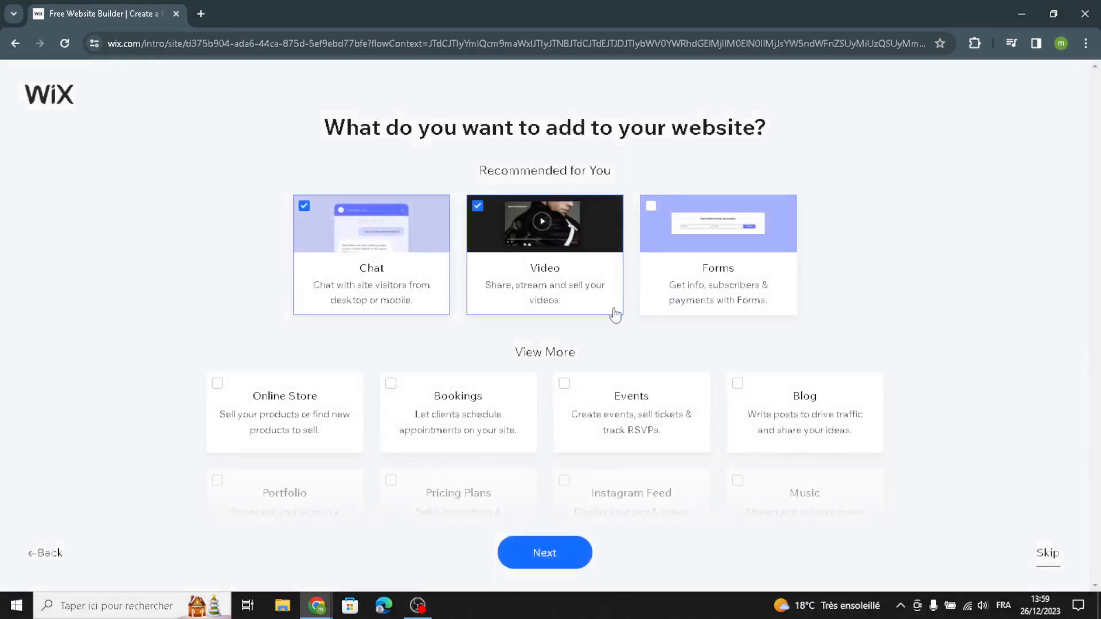
scroll(550, 328, down, 3)
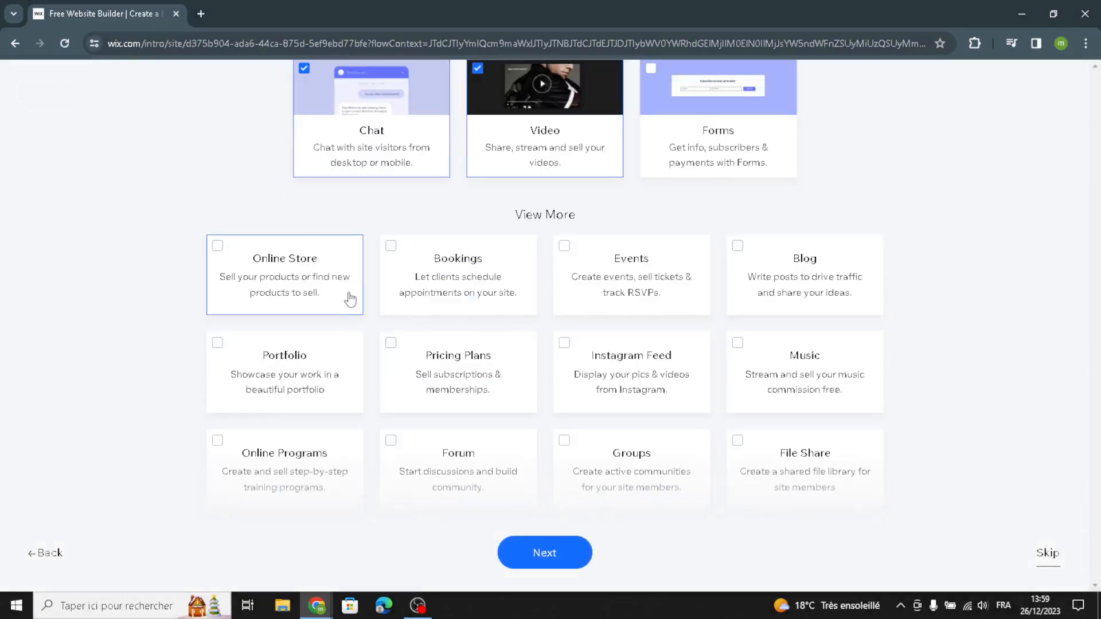
scroll(459, 373, down, 1)
click(538, 561)
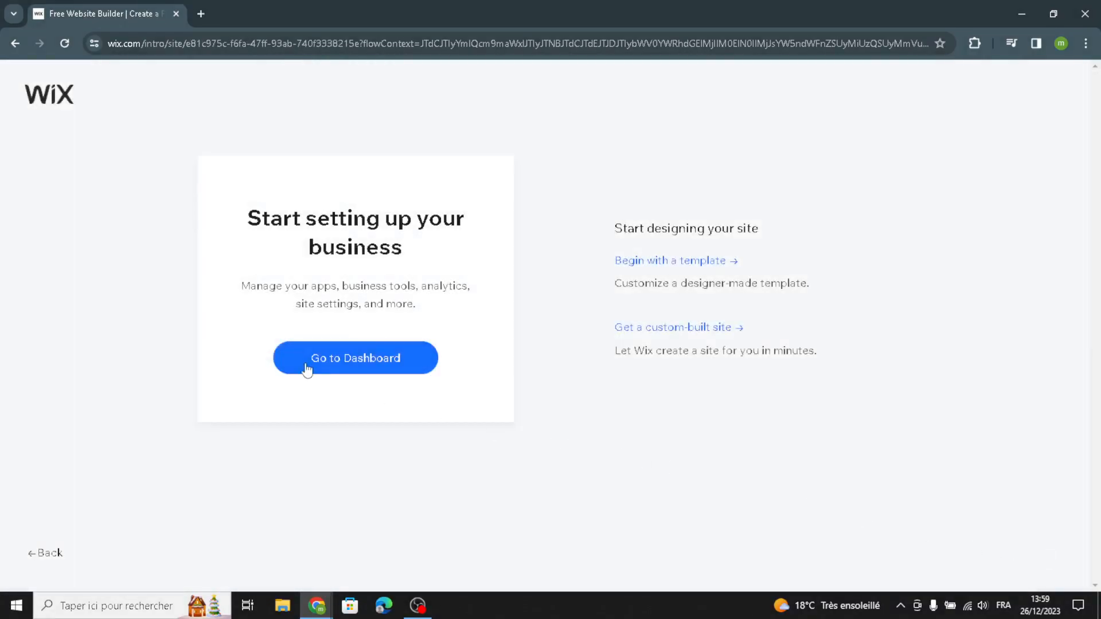
- Go to the site dashboard and start the site design by letting Wix create the site
click(376, 365)
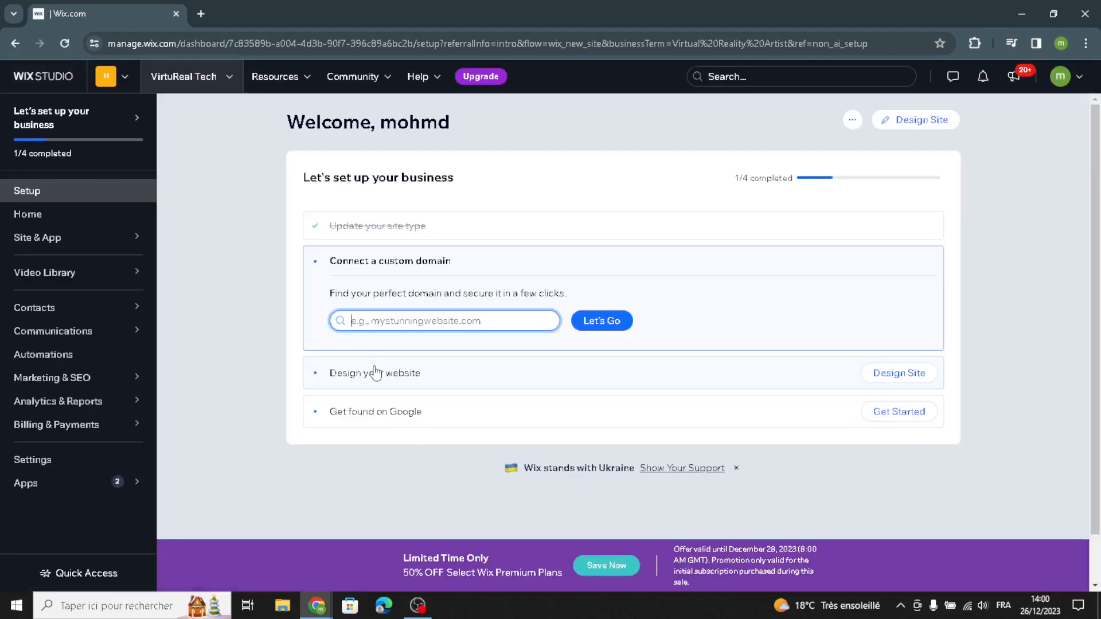
click(917, 121)
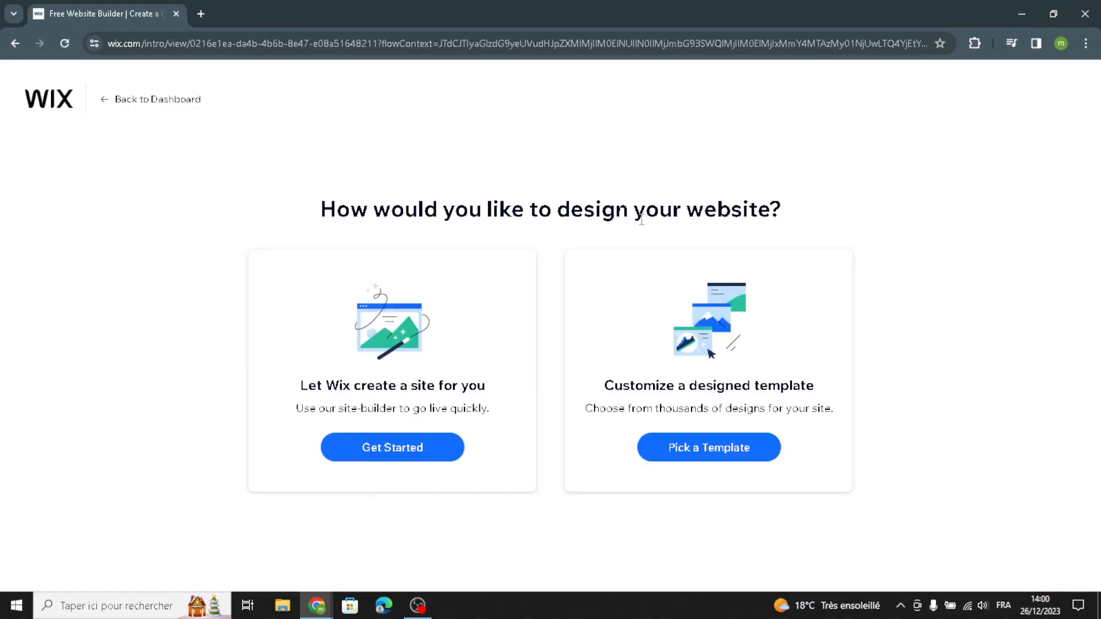
right_click(421, 263)
click(292, 261)
click(396, 453)
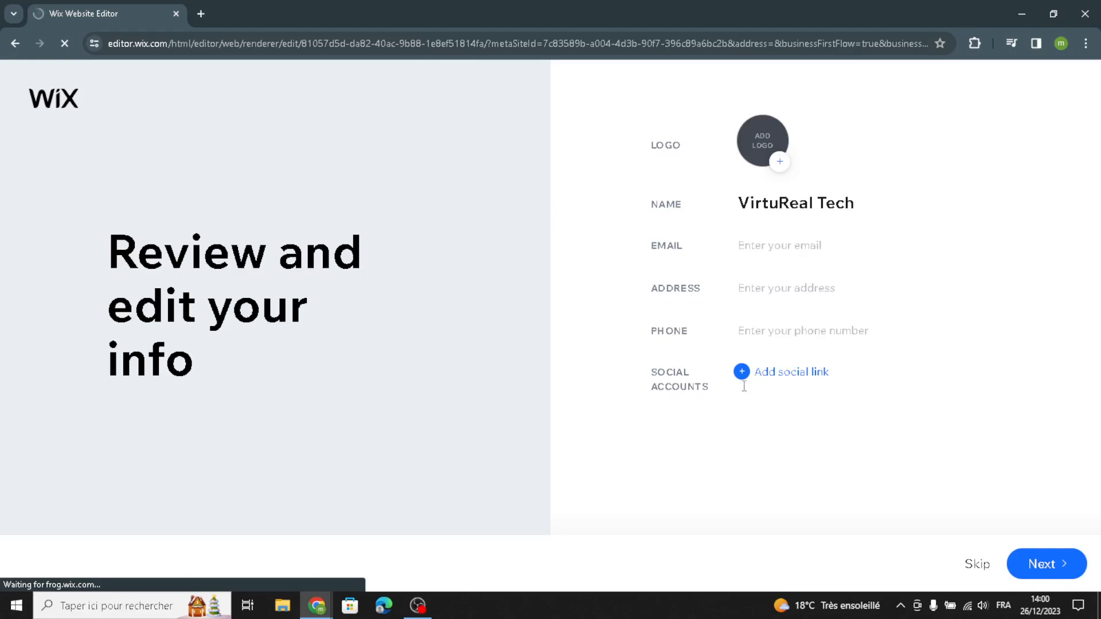
- Accept the business info without additions and pick the "Balance and simplicity with a touch of refinement" theme
click(1033, 568)
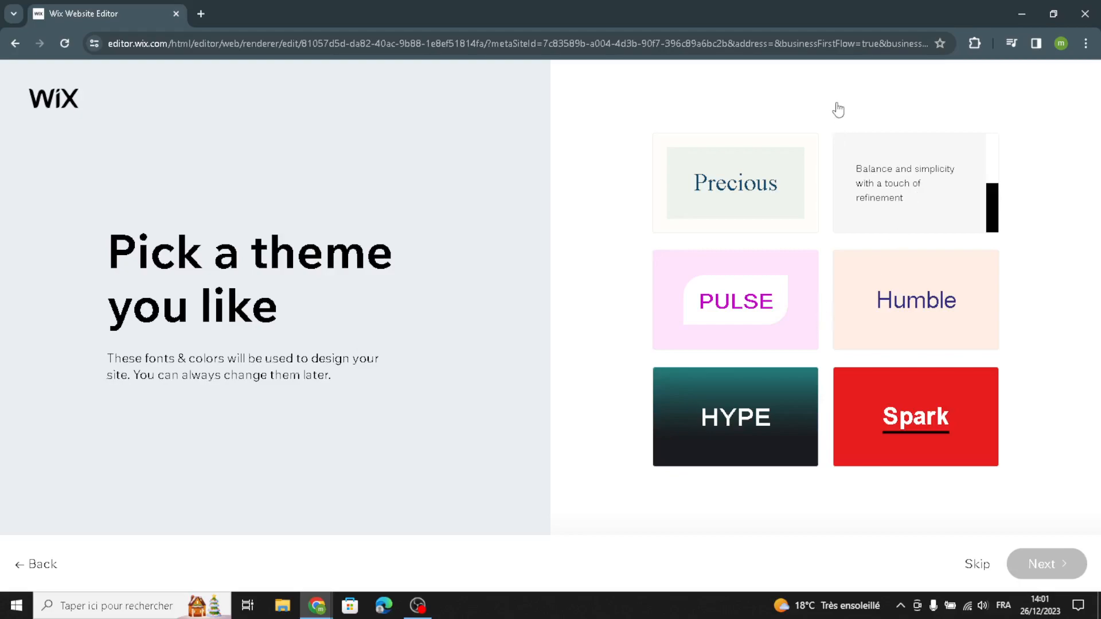
click(872, 178)
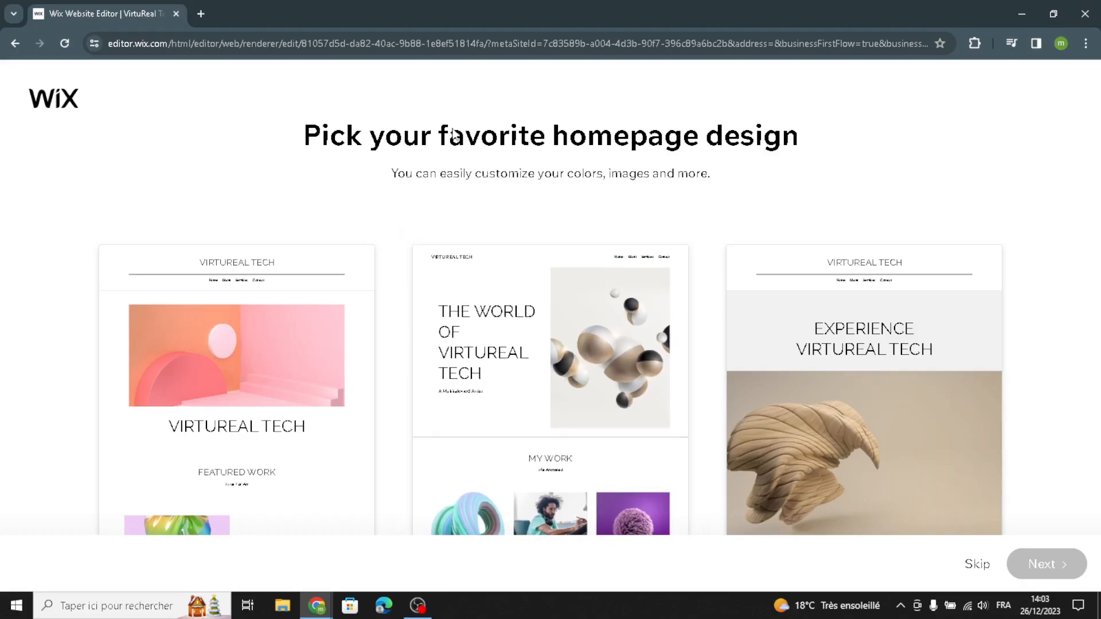
- Choose the homepage design headed "The World of VirtuReal Tech" and open the generated site in the editor
scroll(559, 358, down, 7)
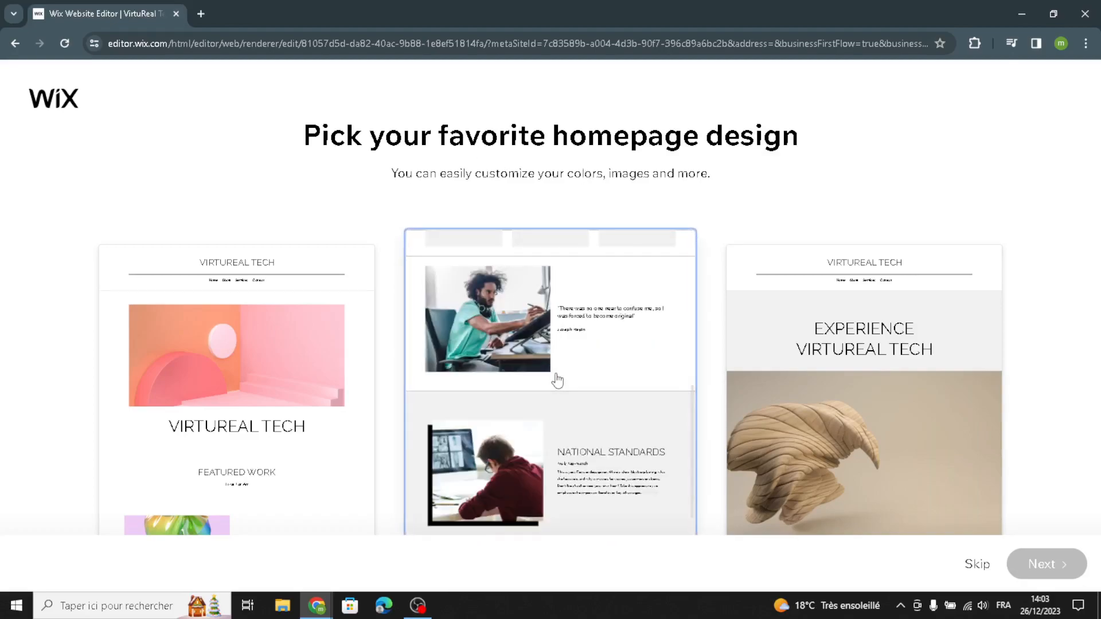
click(540, 403)
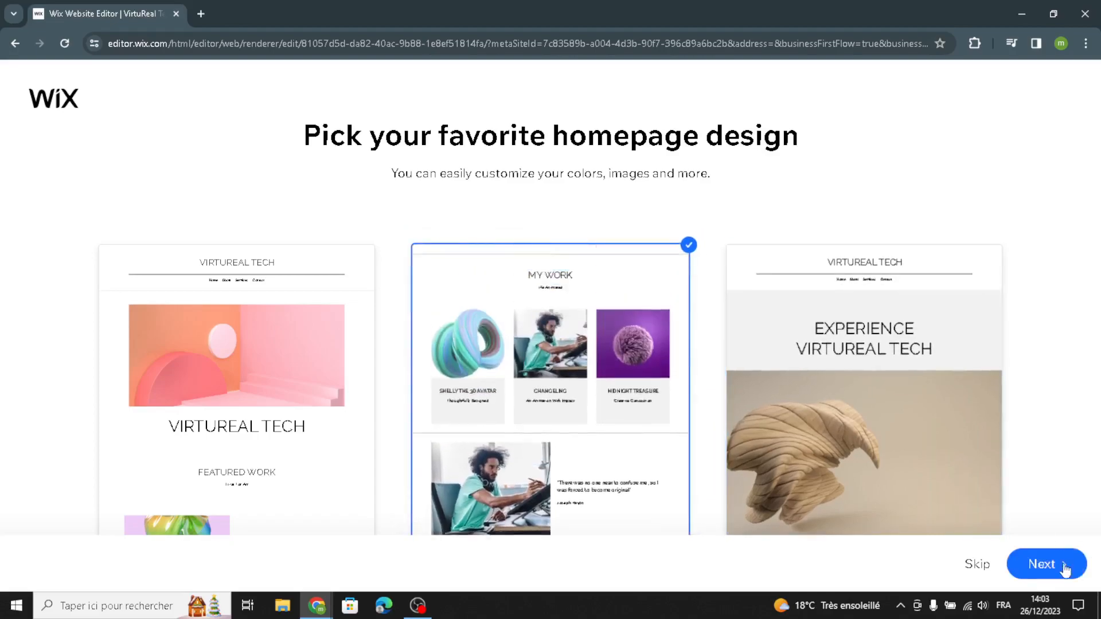
click(1043, 564)
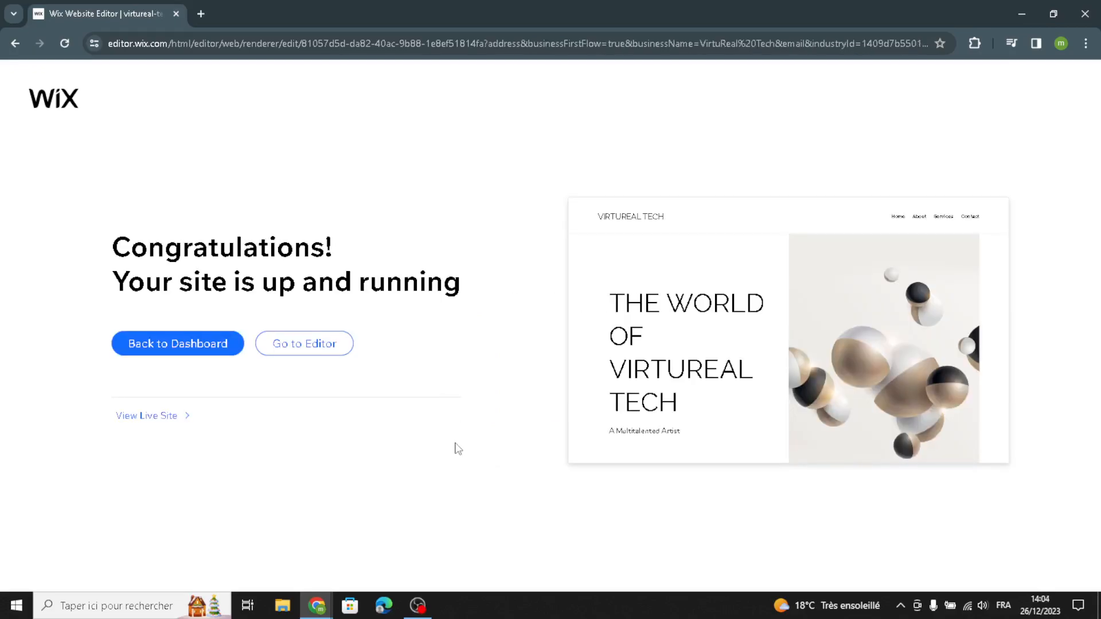
click(343, 347)
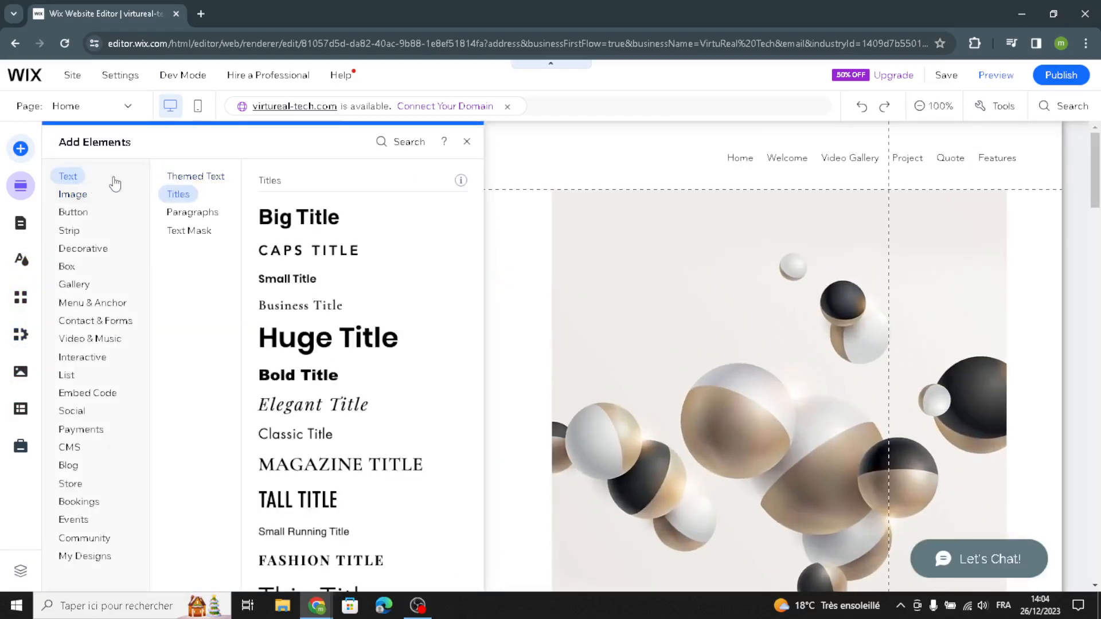
- Browse the addable text elements from themed text to text masks, the image sources, and the icon and image buttons
click(192, 177)
click(185, 198)
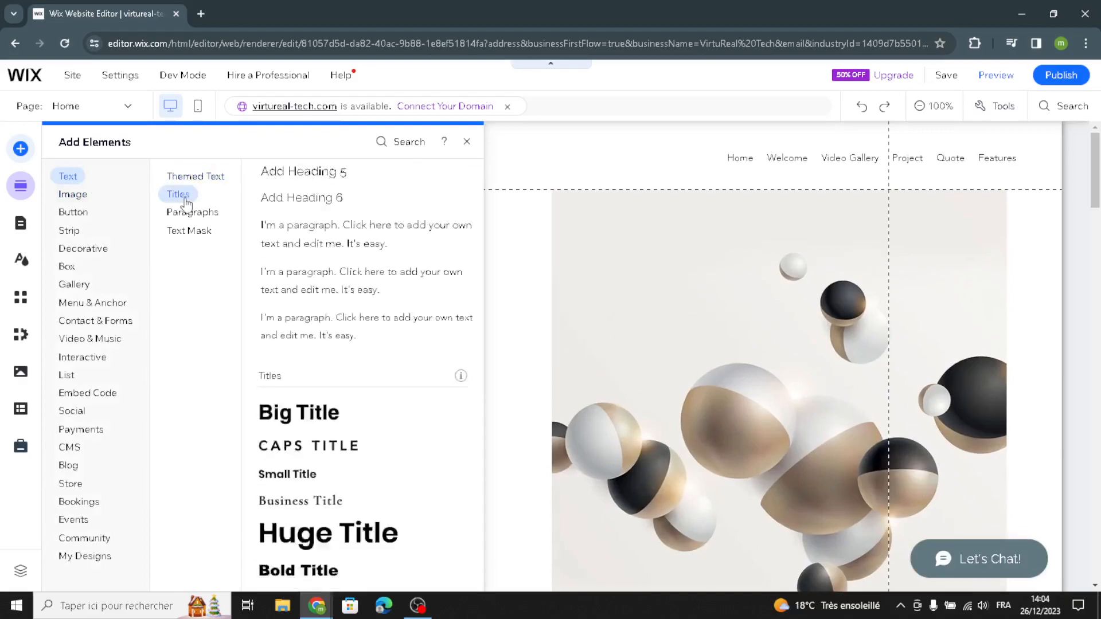
click(182, 214)
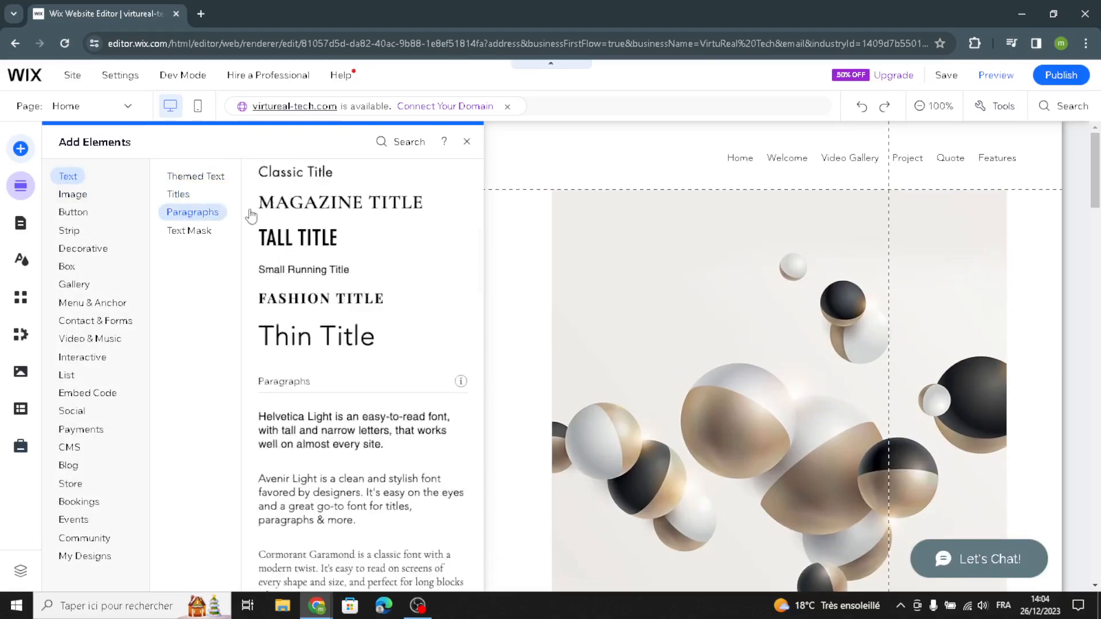
click(189, 231)
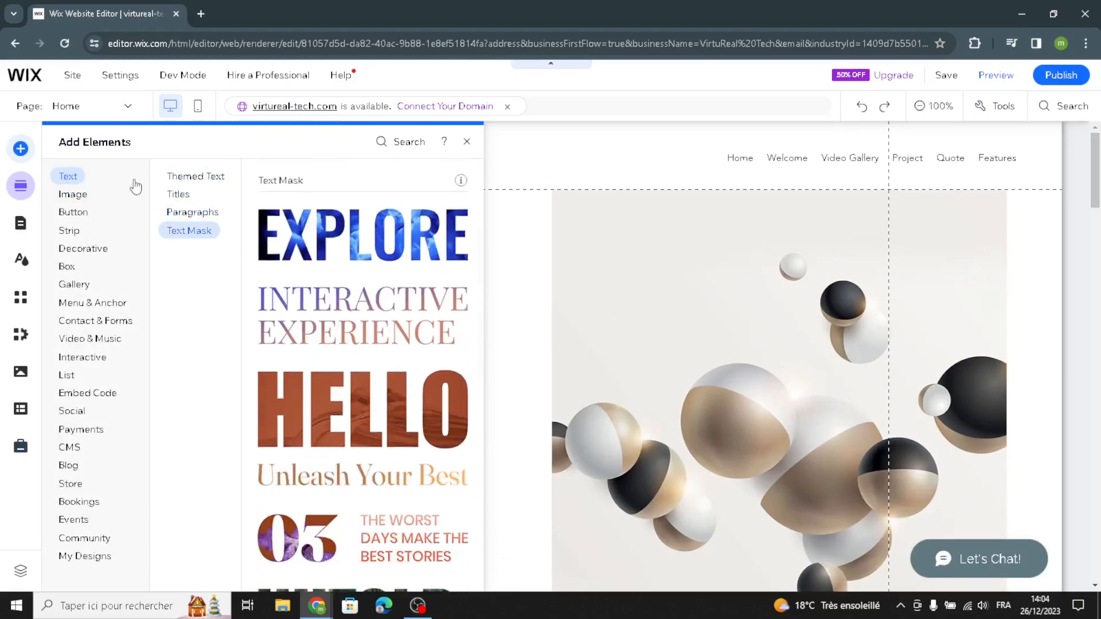
click(87, 197)
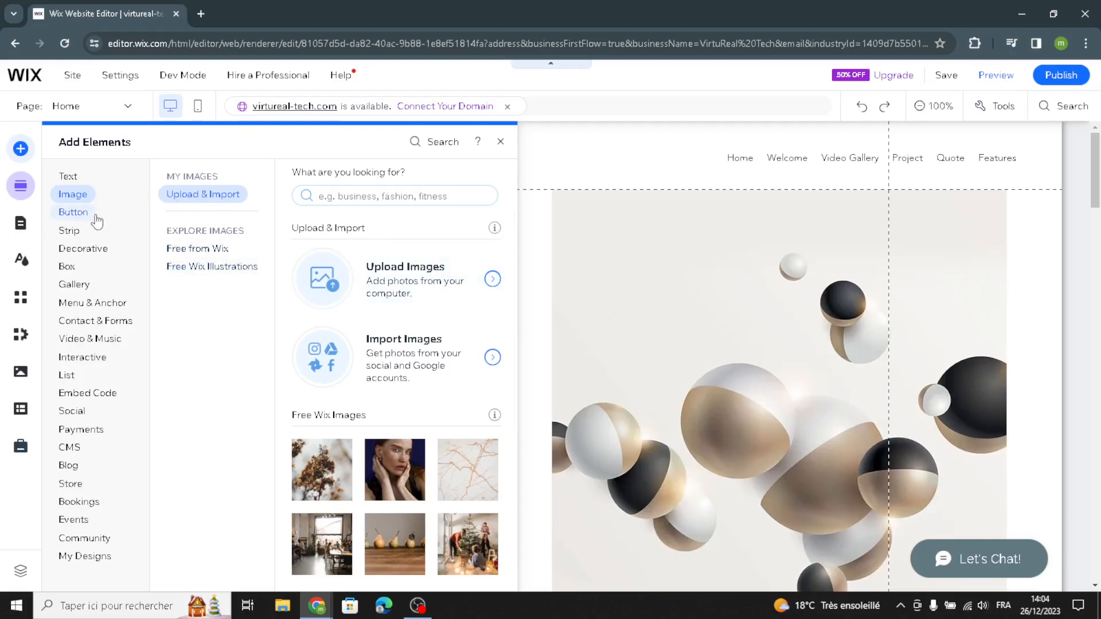
click(72, 215)
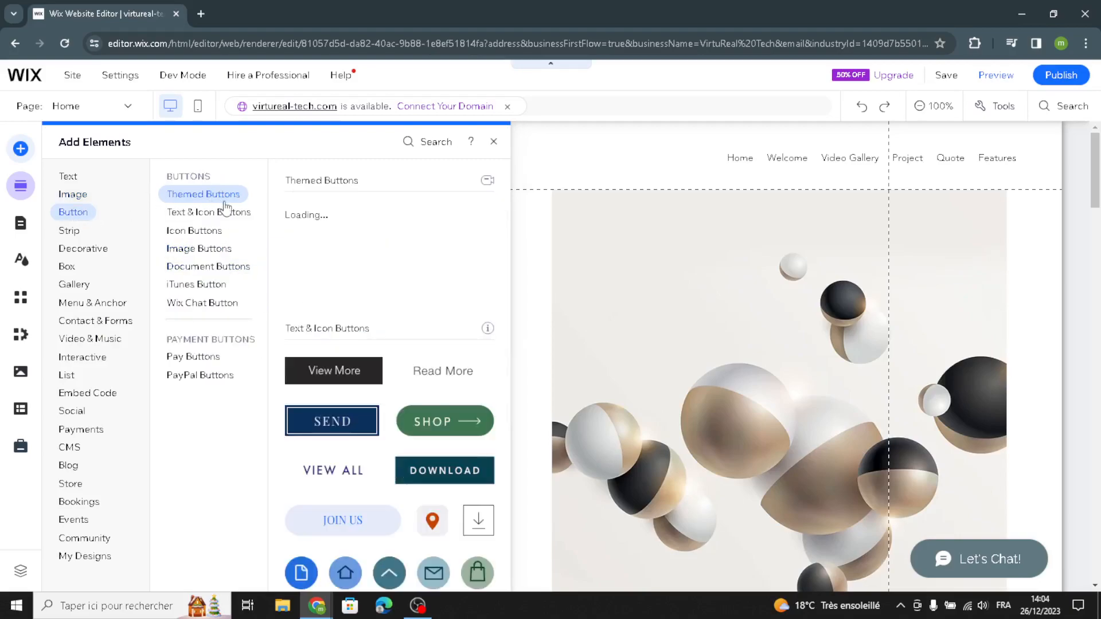
click(189, 232)
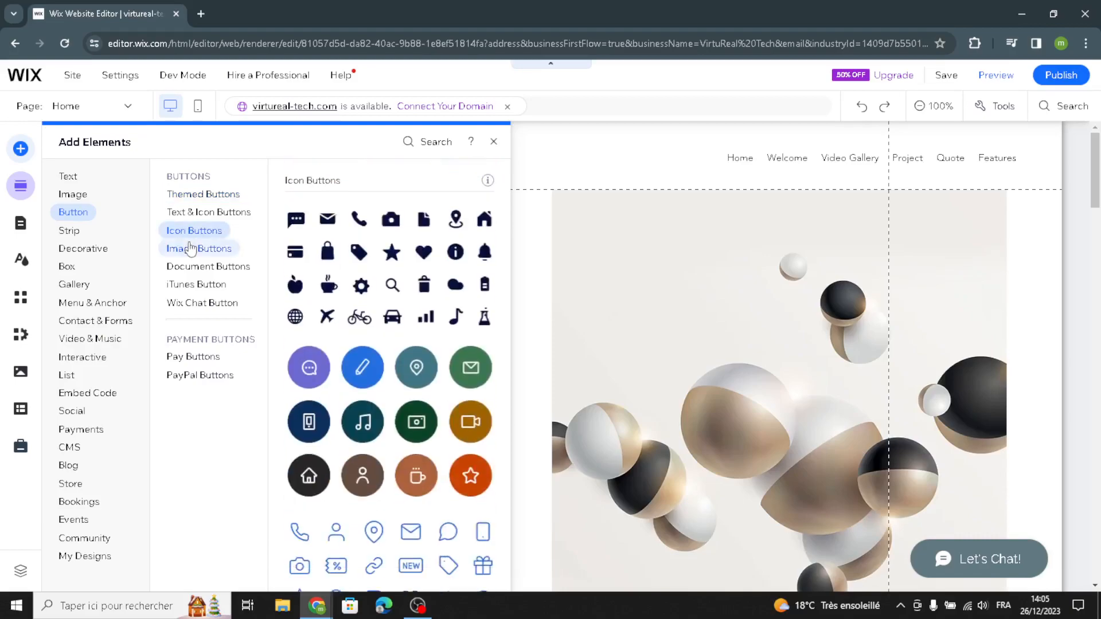
click(191, 249)
- Browse the decorative elements, covering basic shapes, arrows, horizontal lines and vertical lines
click(103, 256)
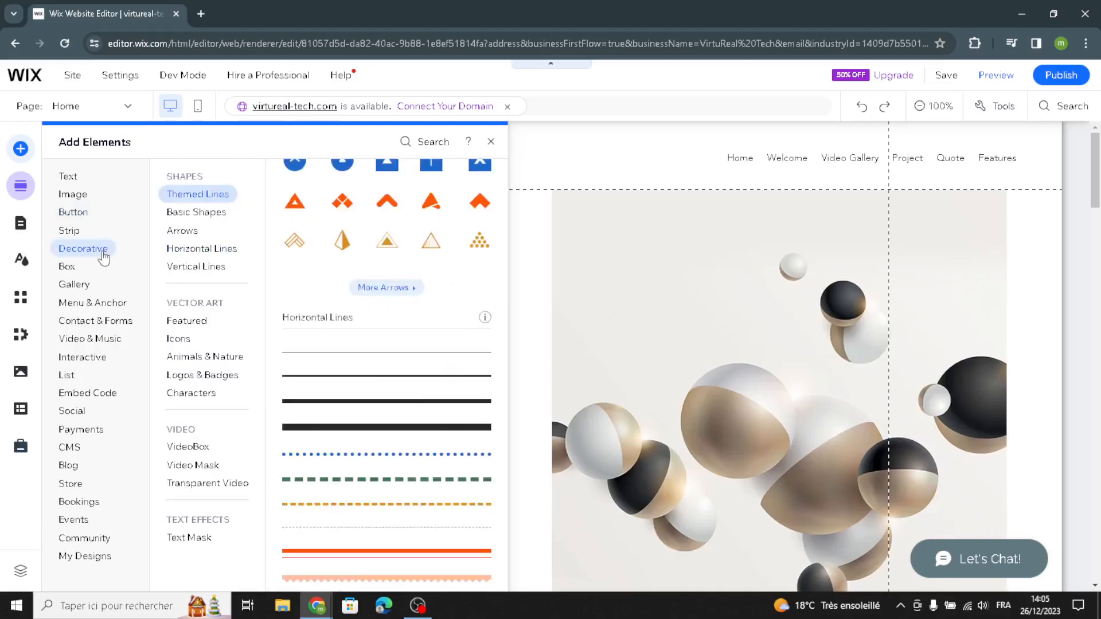
click(182, 212)
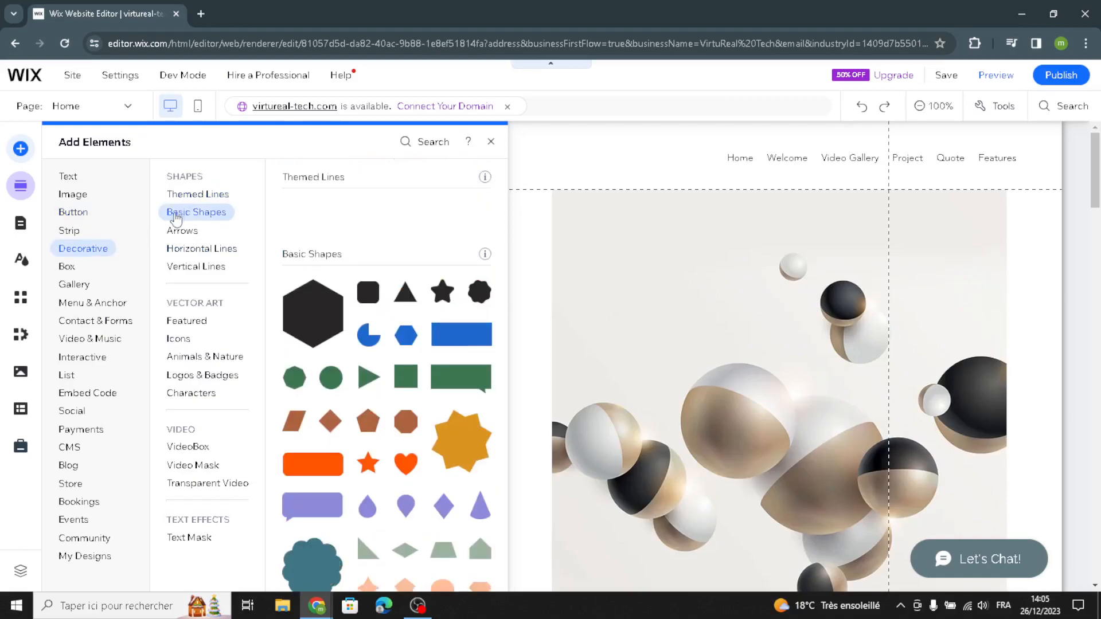
click(182, 229)
click(183, 253)
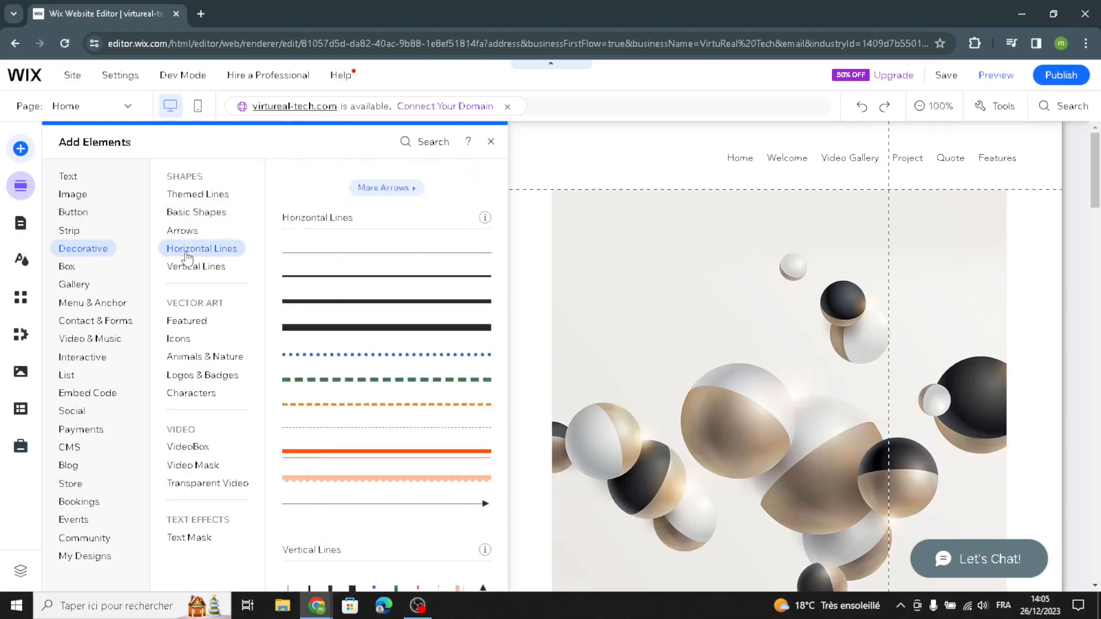
click(196, 266)
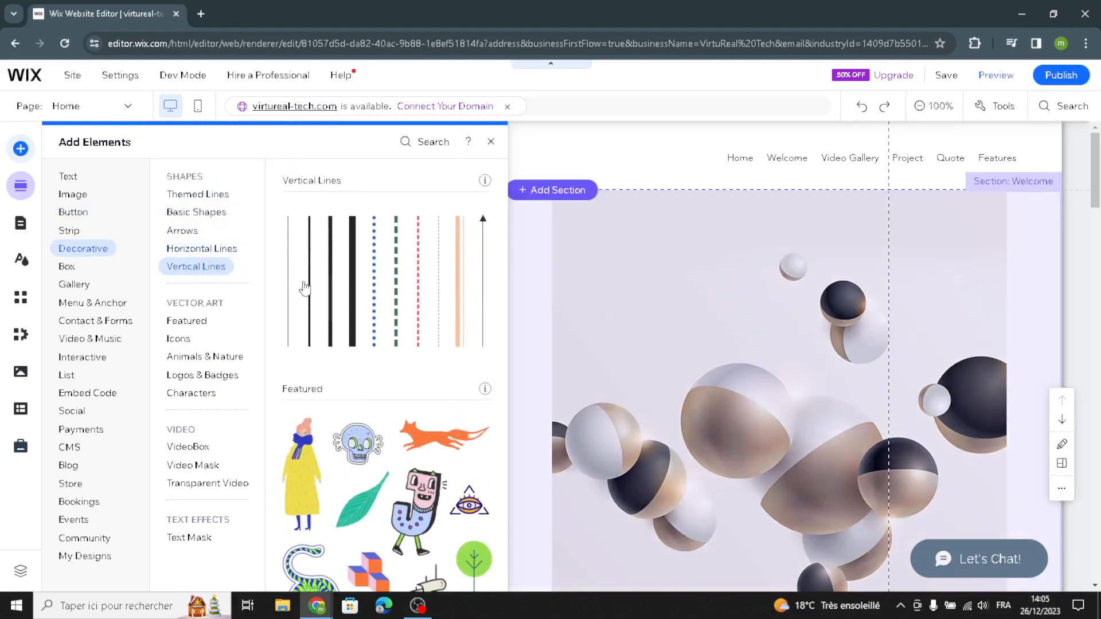
scroll(352, 287, up, 5)
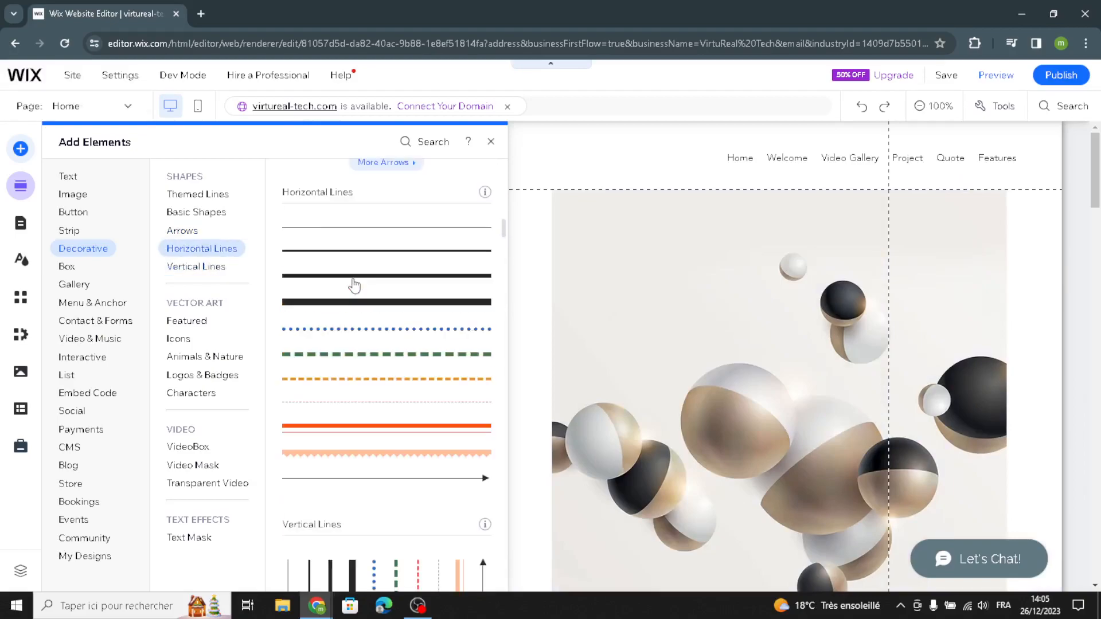
- Review the section categories available for the page and the site design options for theme, colors, text, background and transitions
click(24, 192)
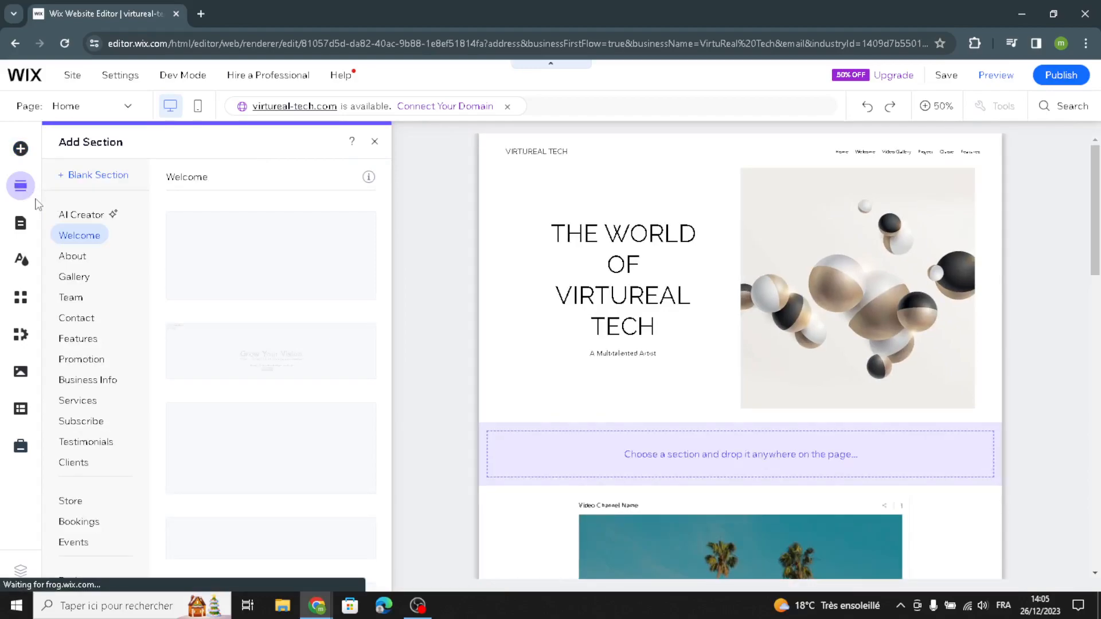
scroll(89, 424, down, 2)
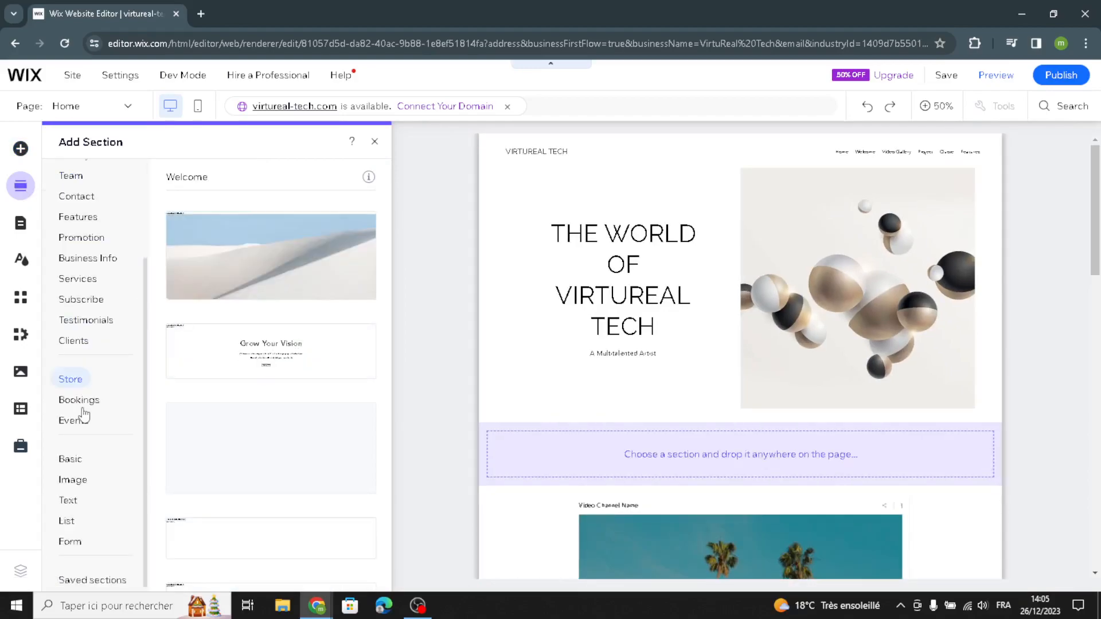
click(22, 261)
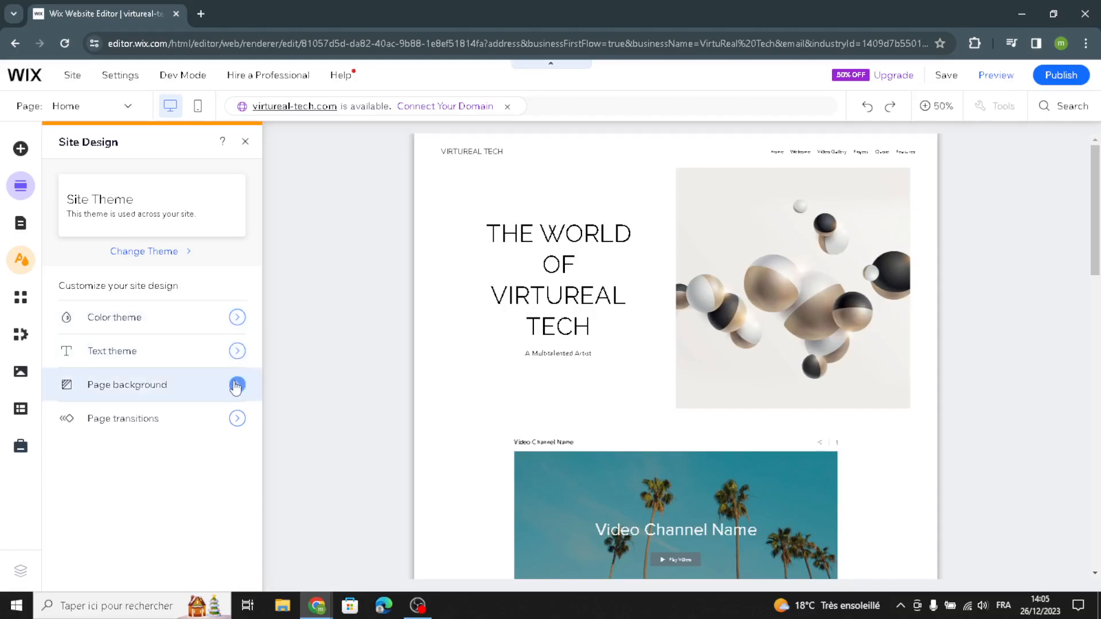
click(245, 143)
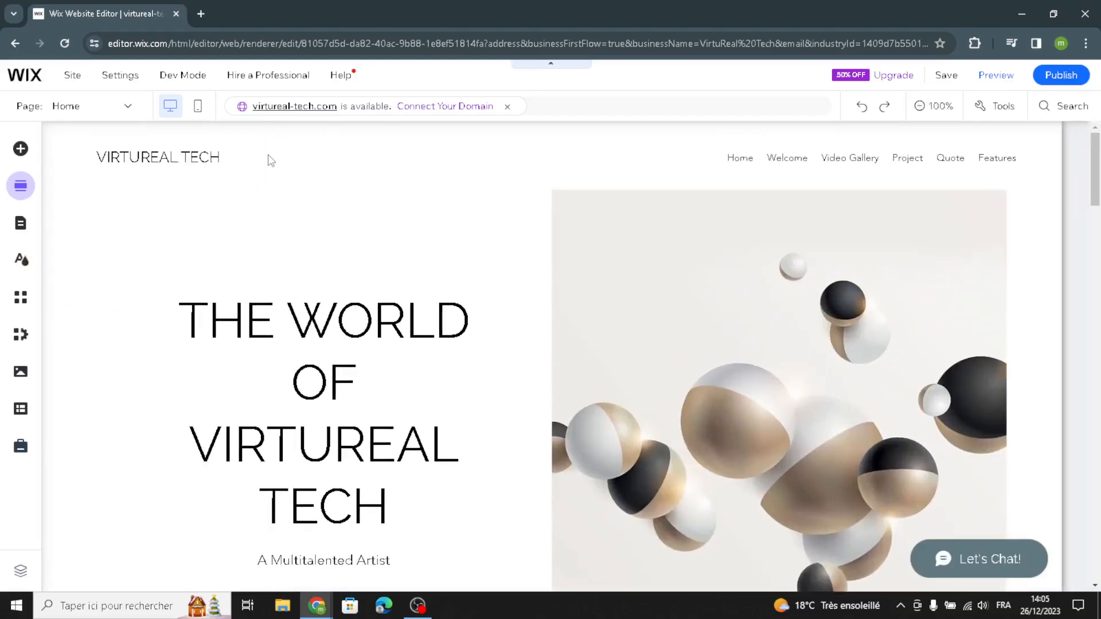
- Review the quick-edit options of the header and the Welcome section, including its backgrounds, title and paragraph
click(278, 159)
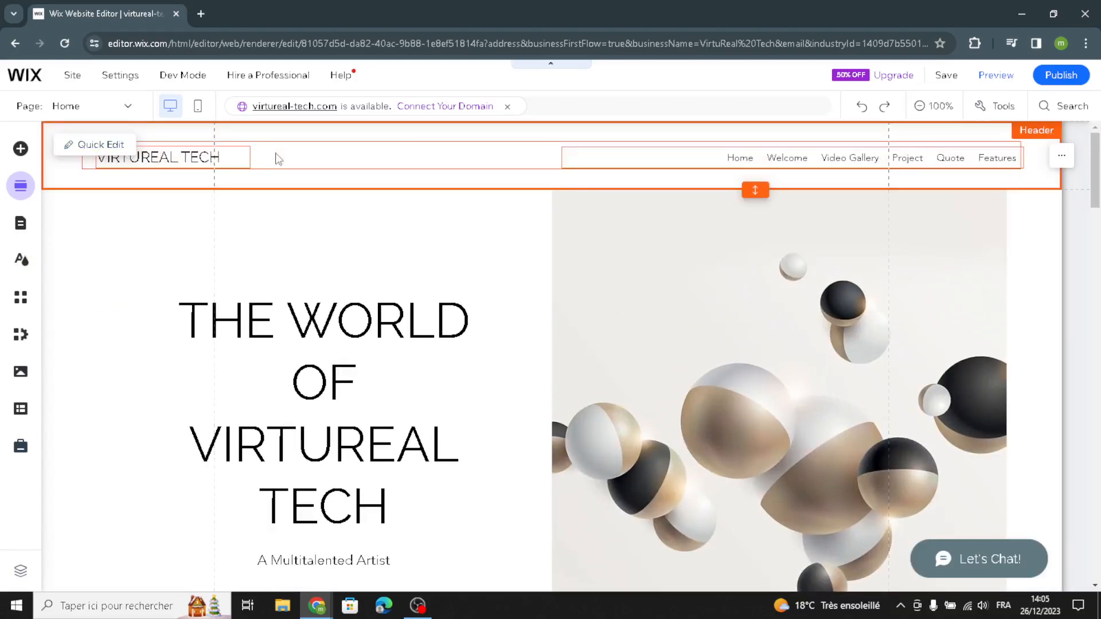
click(117, 147)
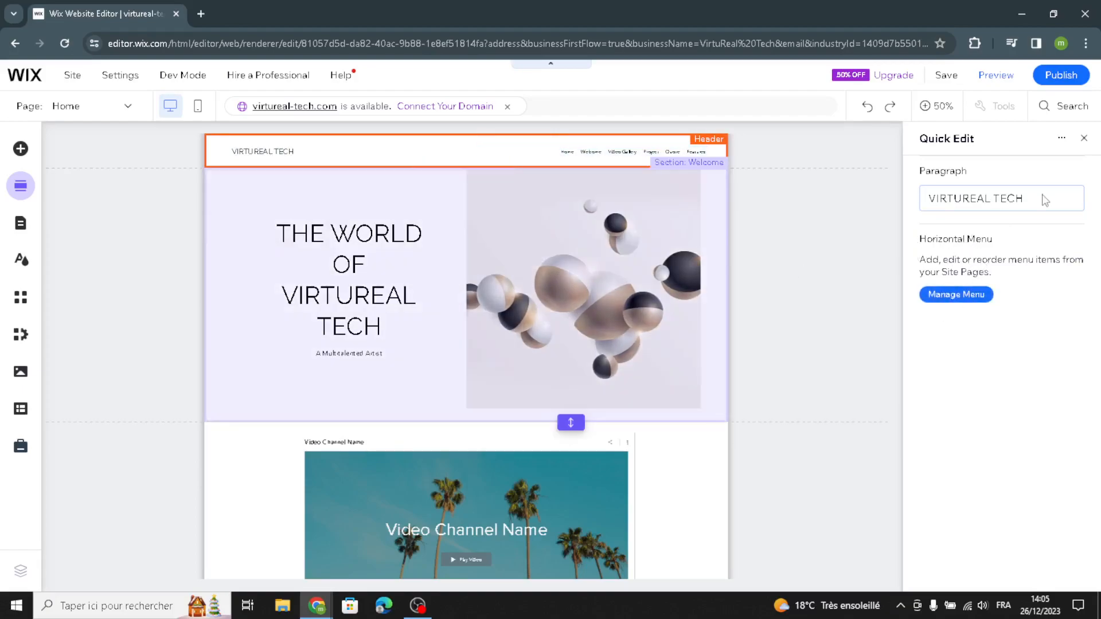
click(655, 266)
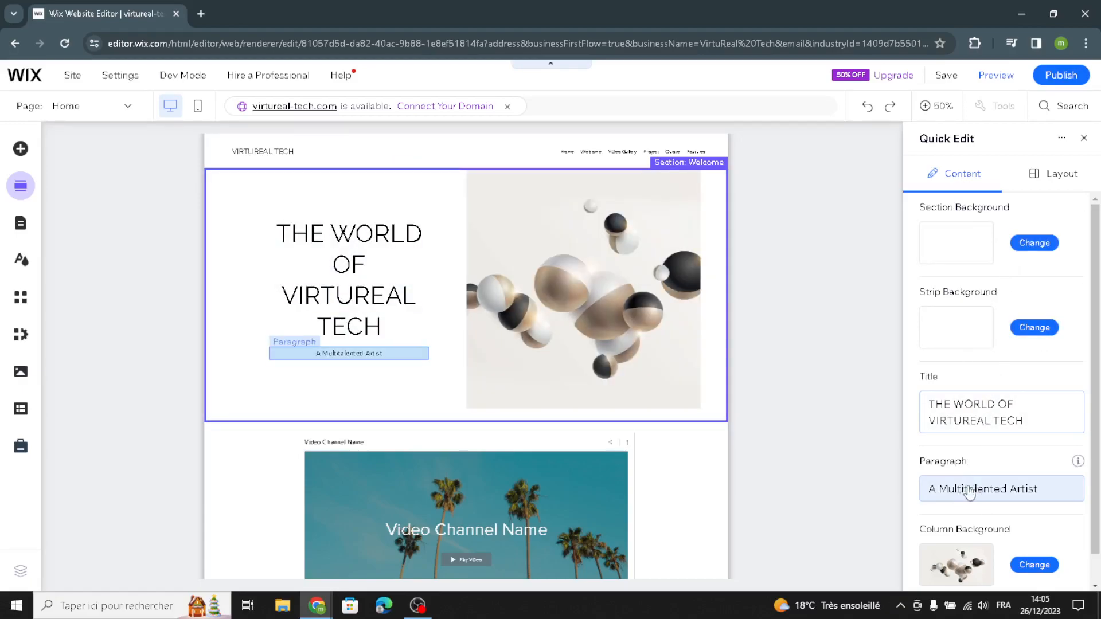
scroll(983, 488, down, 1)
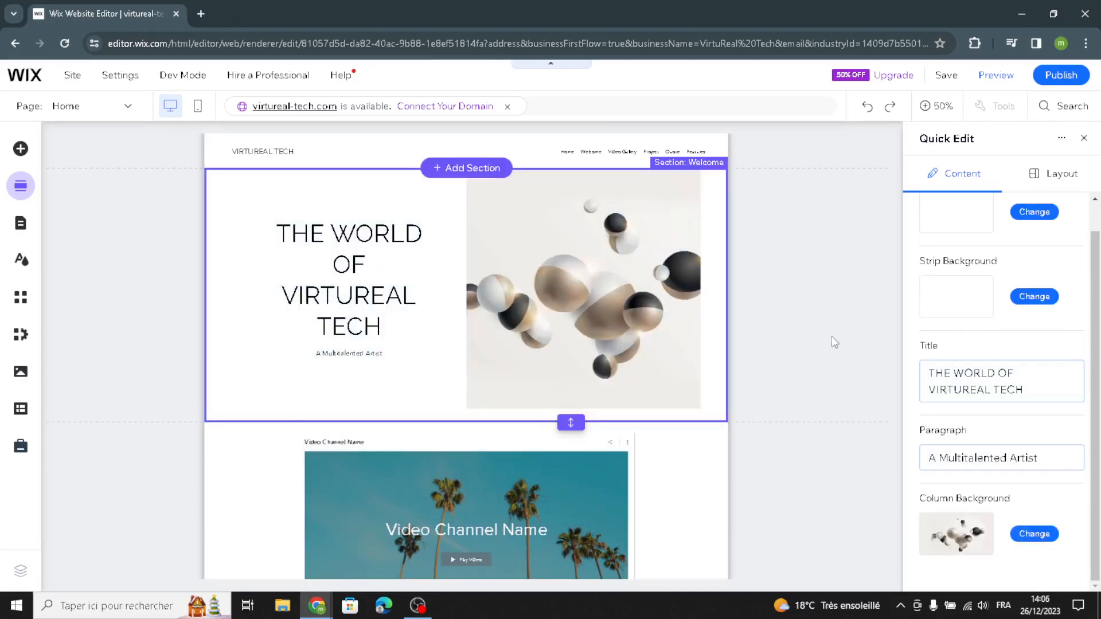
click(1086, 140)
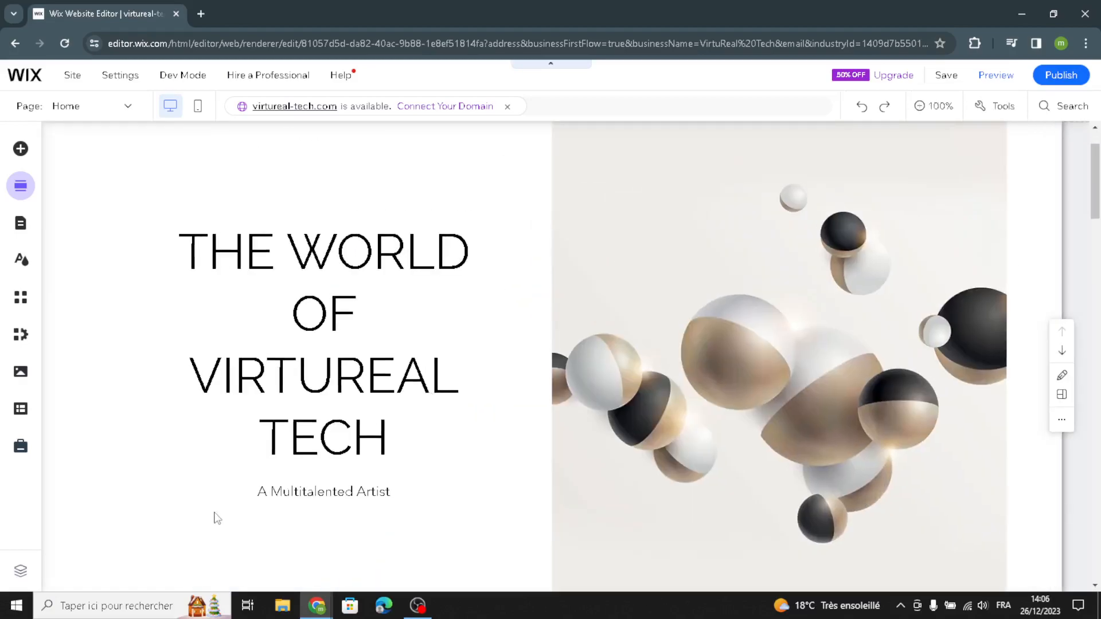
- Replace the "A Multitalented Artist" tagline with AI text generated from the Welcome section suggestion and made shorter
click(279, 492)
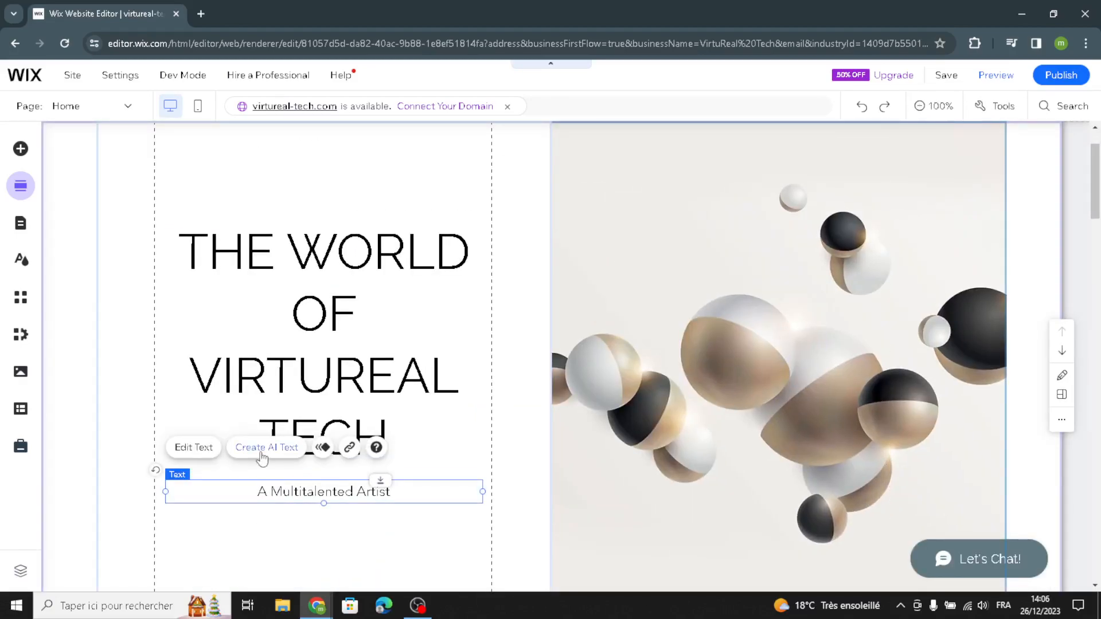
click(262, 451)
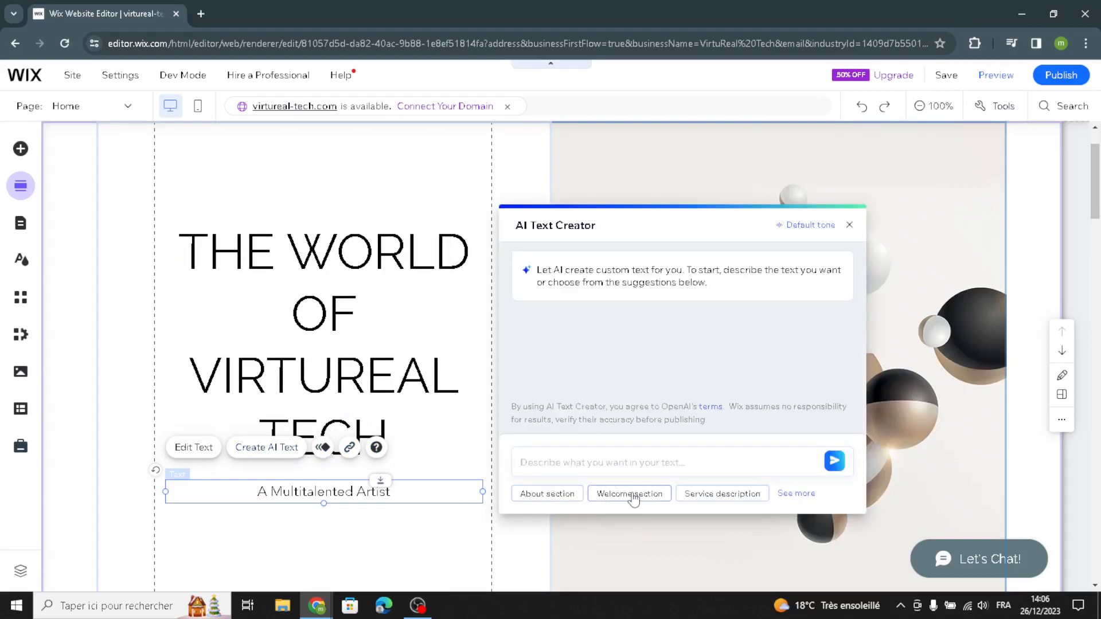
click(640, 497)
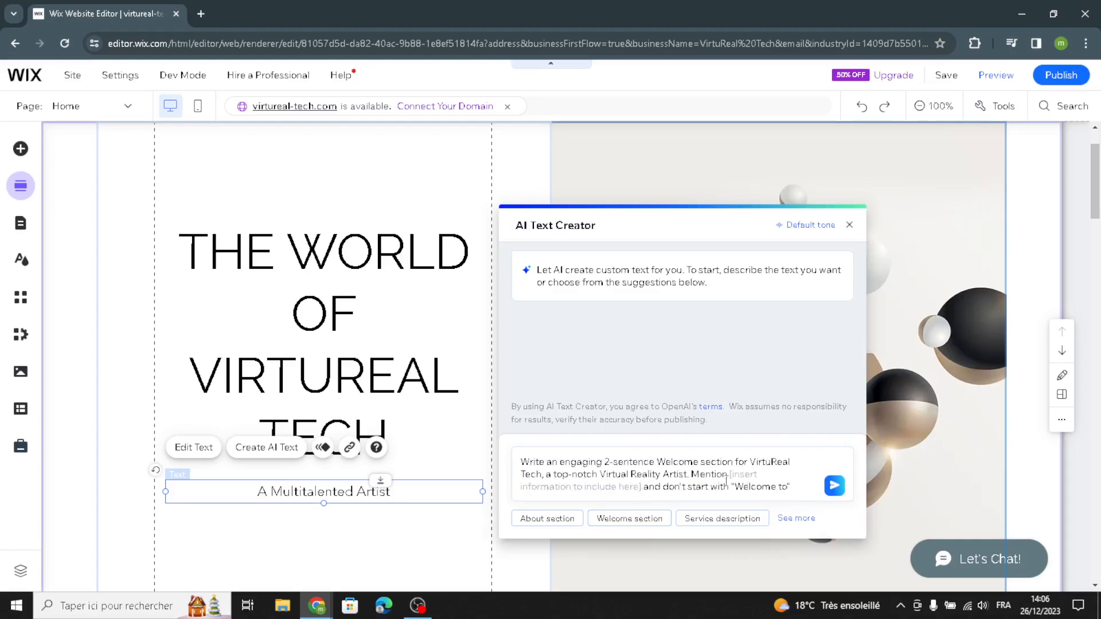
click(834, 486)
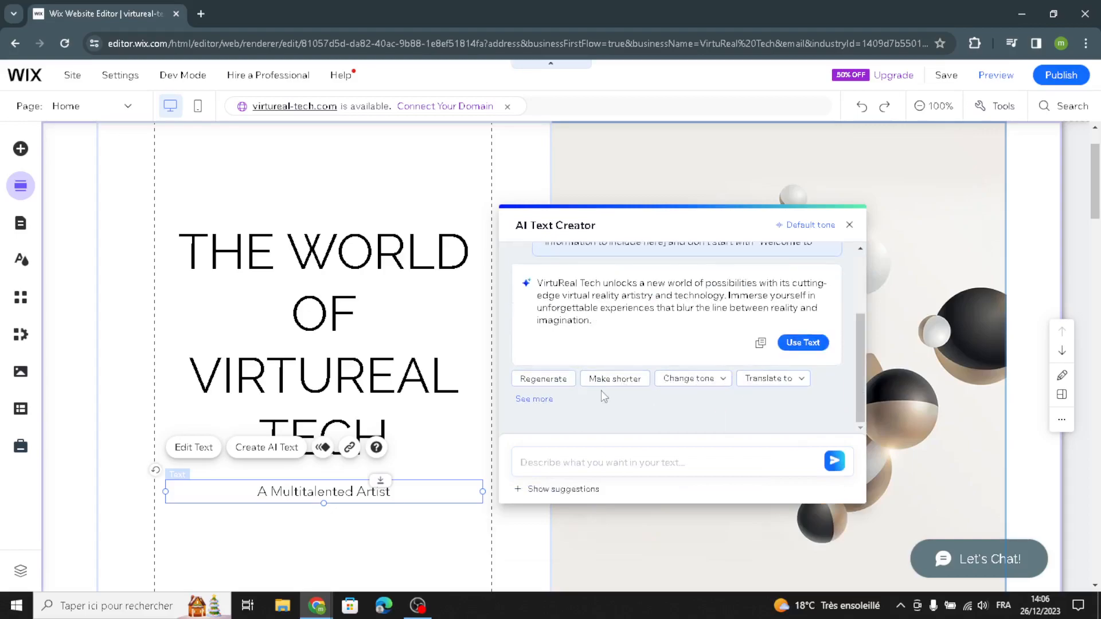
click(605, 380)
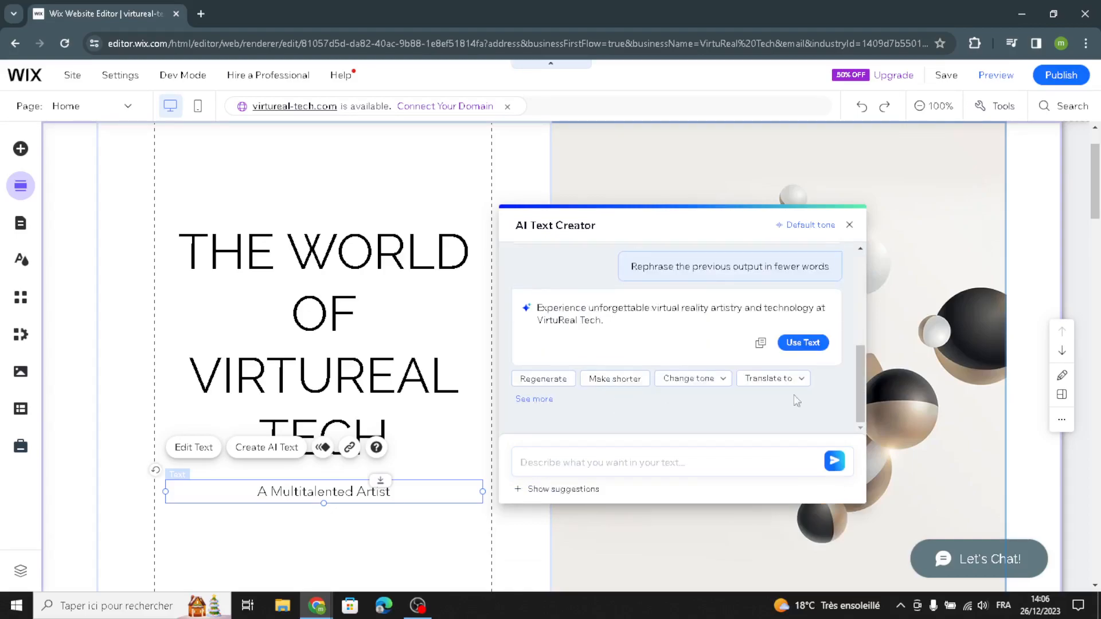
click(801, 344)
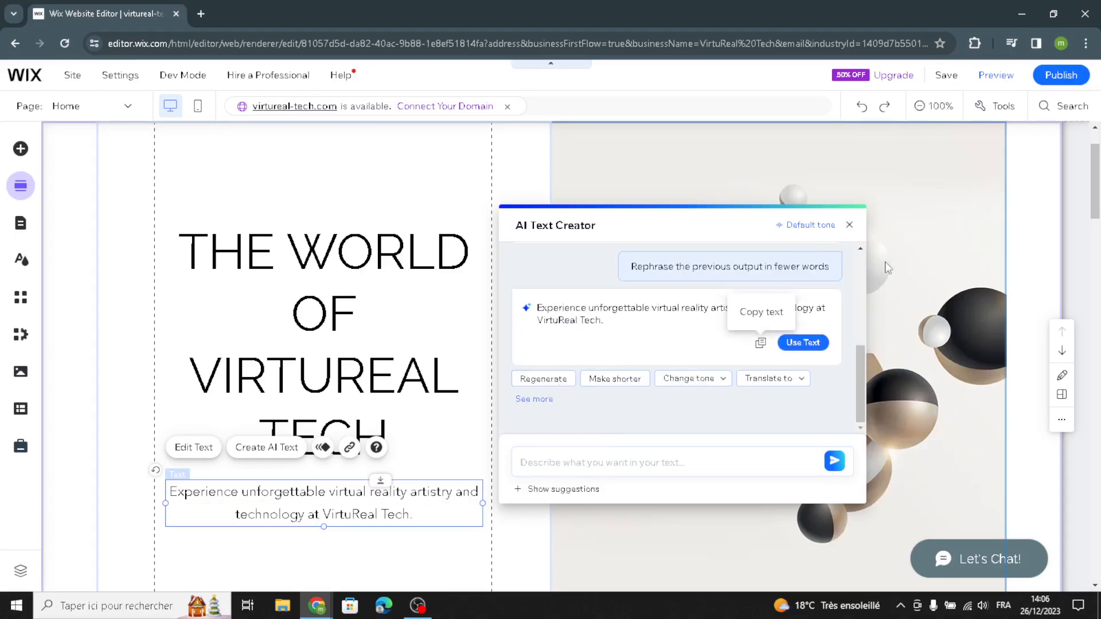
click(849, 225)
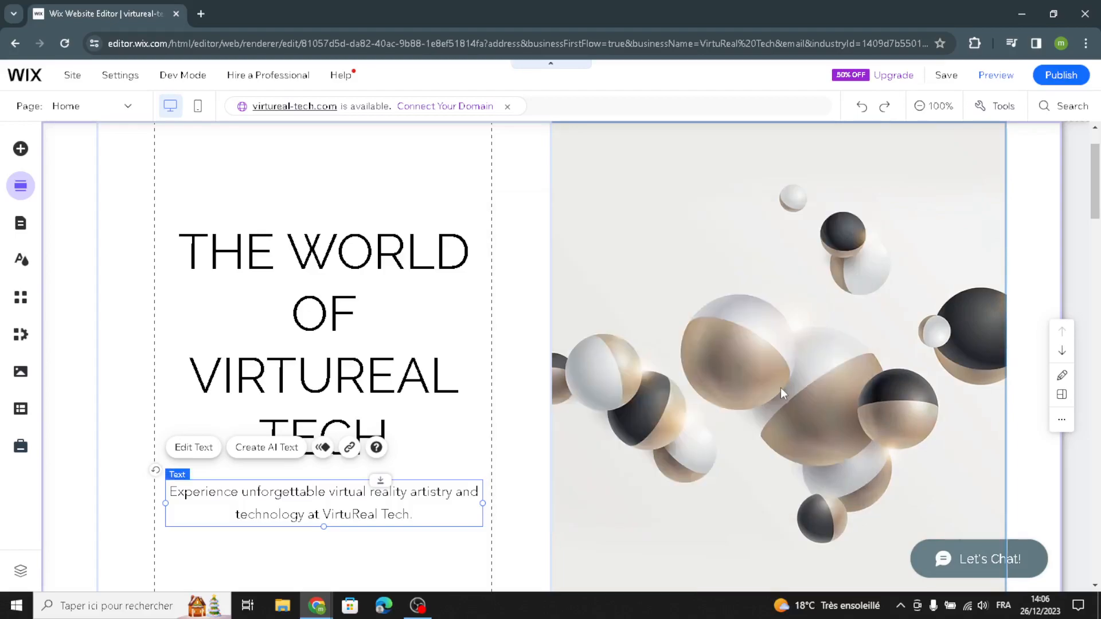
- Examine the Video Gallery section with its video thumbnails and the "MY WORK" project section on the homepage
scroll(767, 392, down, 8)
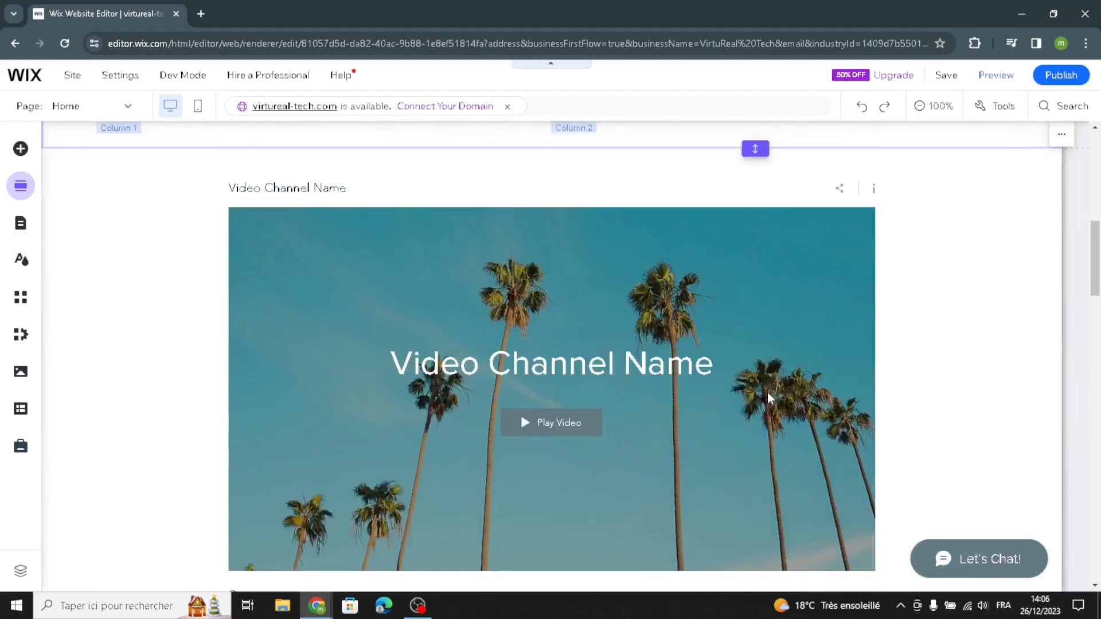
scroll(767, 393, down, 3)
scroll(760, 401, up, 3)
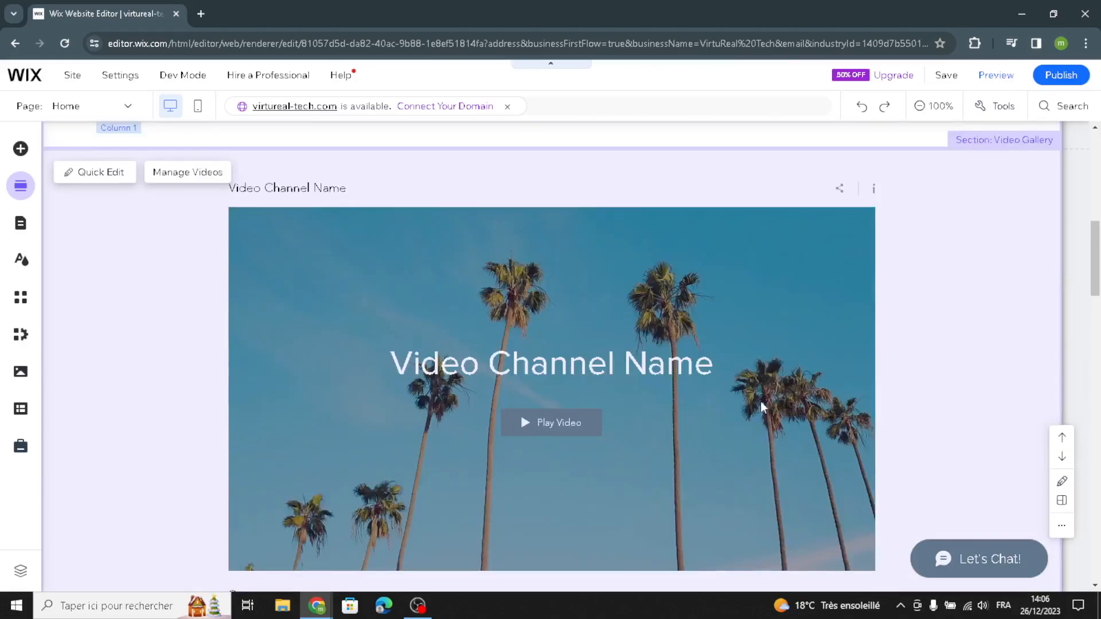
scroll(760, 405, down, 4)
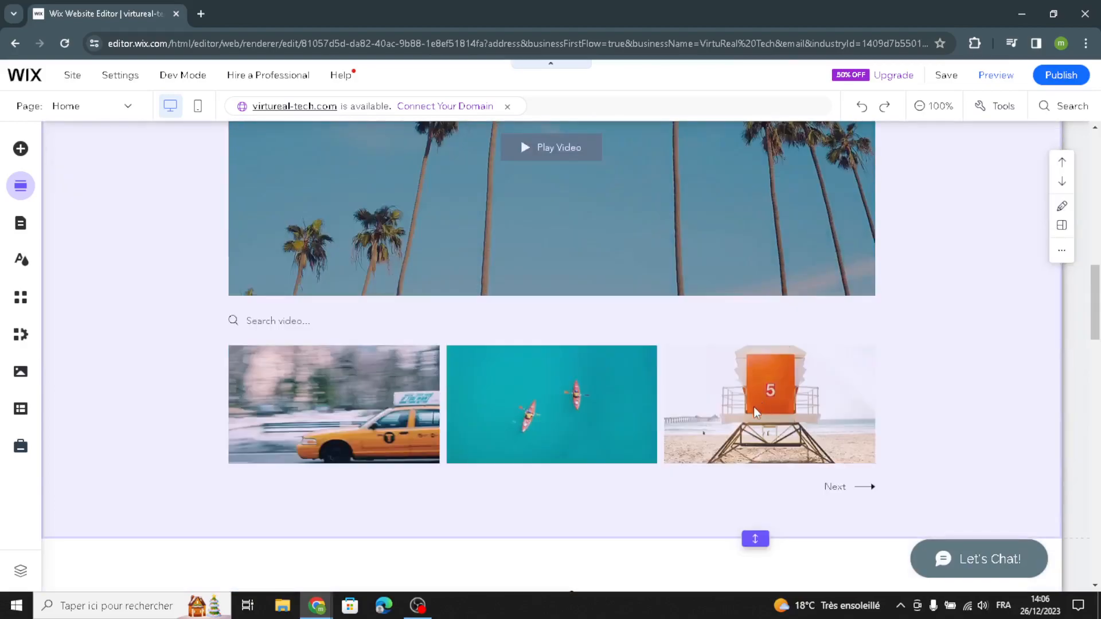
scroll(755, 406, up, 2)
scroll(563, 376, up, 3)
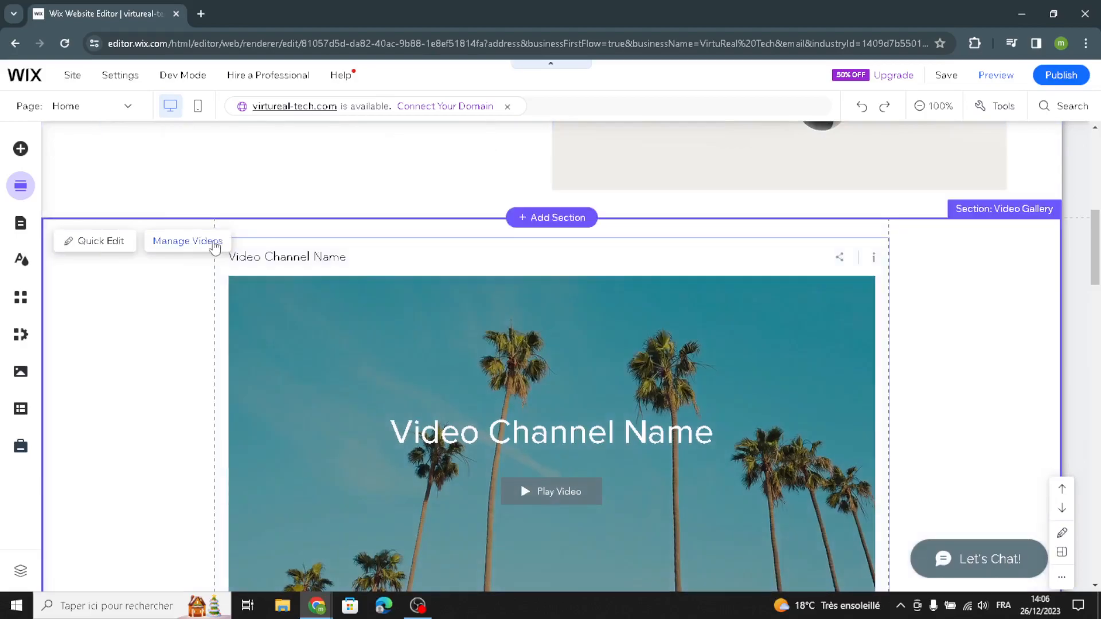
scroll(441, 322, down, 3)
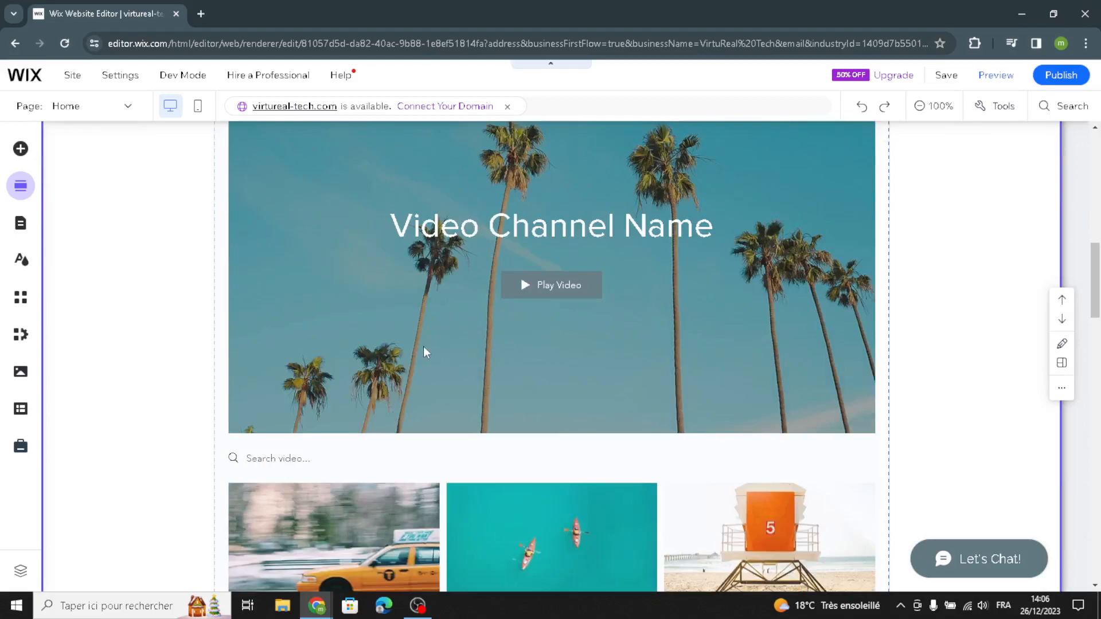
scroll(424, 385, down, 1)
scroll(424, 385, down, 1)
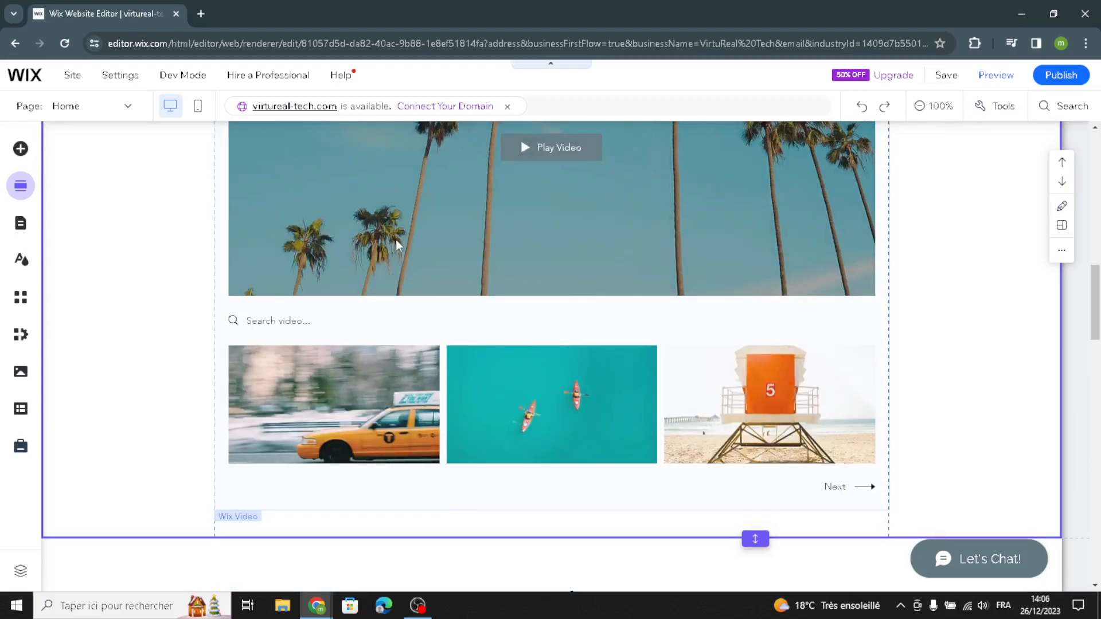
scroll(376, 285, down, 3)
scroll(412, 377, down, 2)
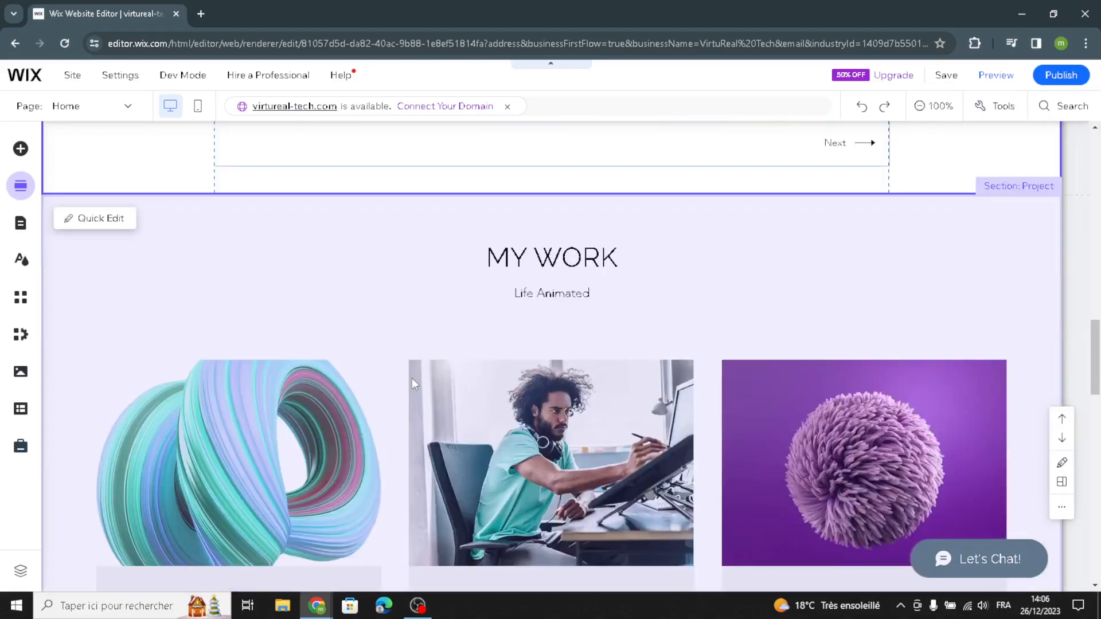
scroll(401, 307, down, 1)
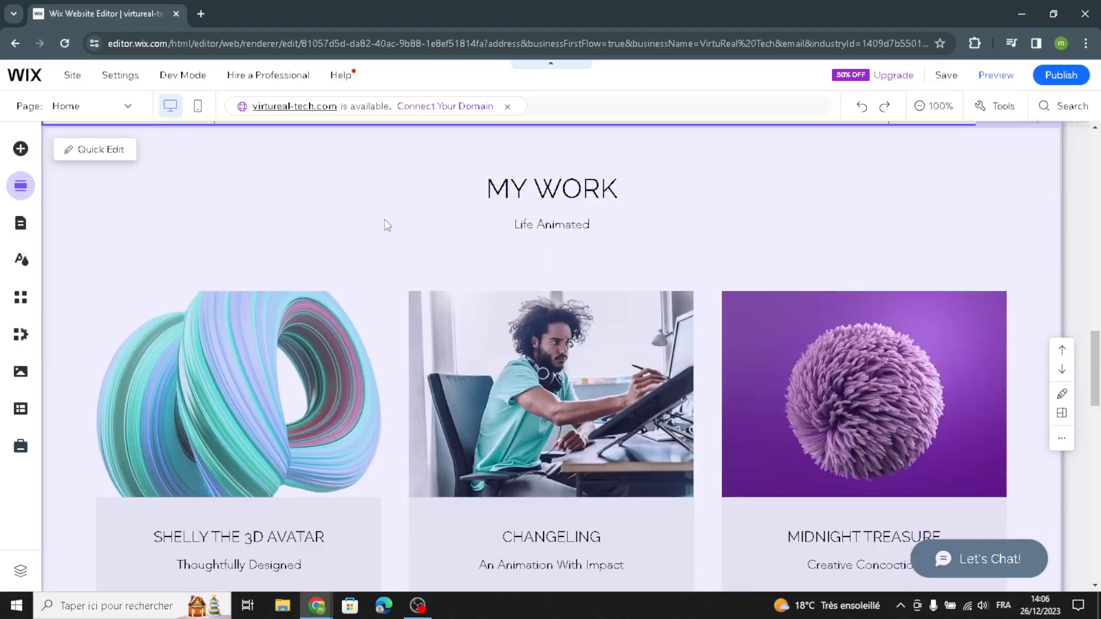
scroll(911, 252, up, 1)
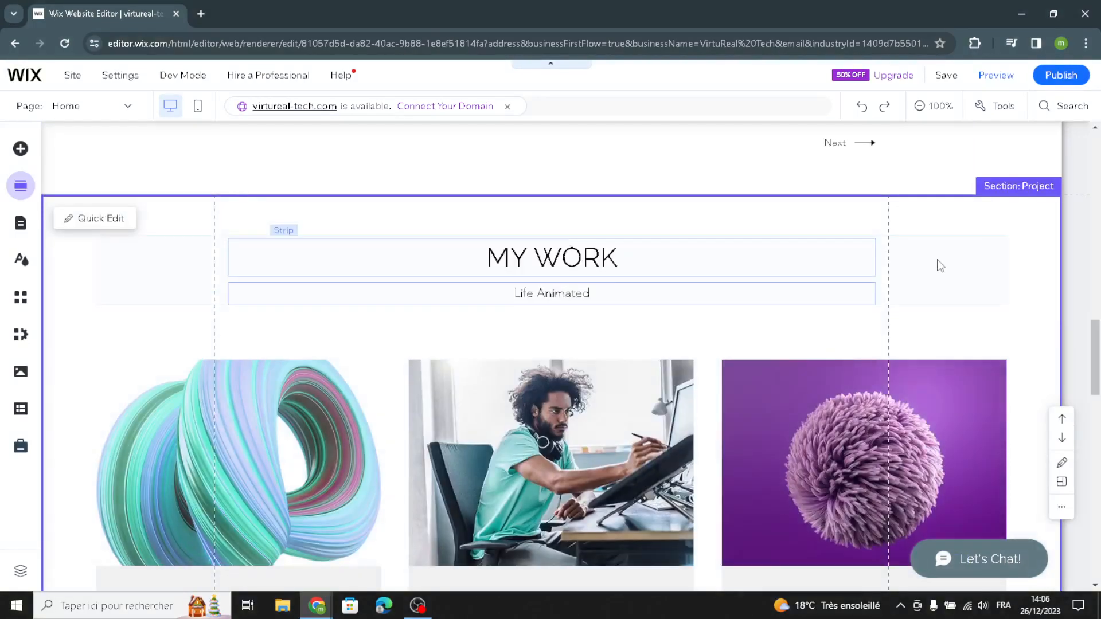
scroll(938, 262, down, 3)
scroll(371, 399, up, 2)
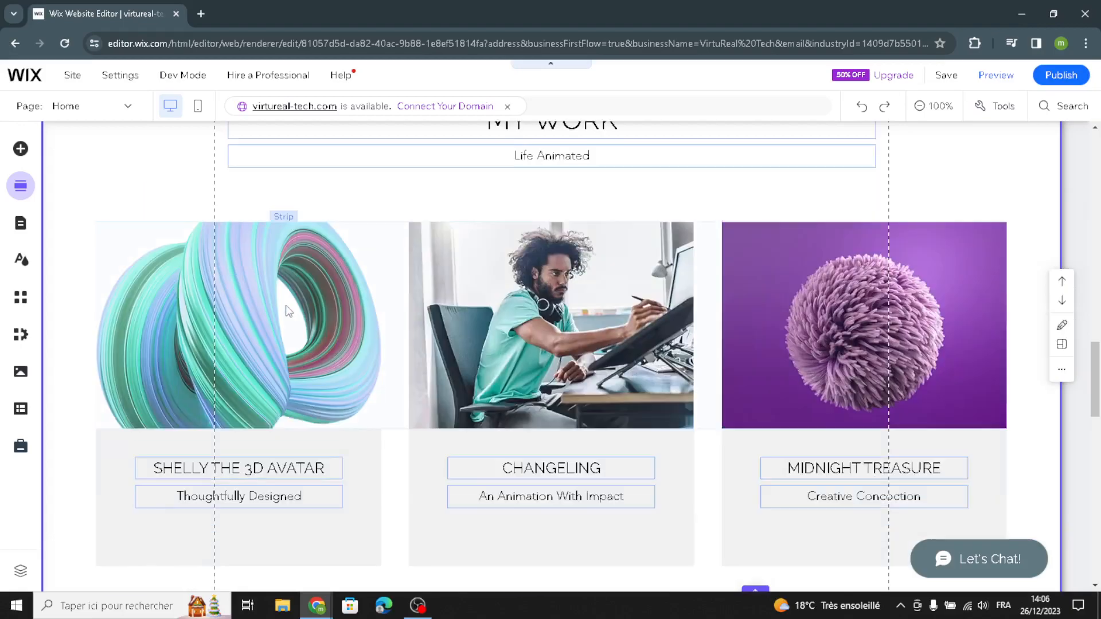
- Change the background of the strip behind the "MY WORK" section to the gray theme color #808080
click(813, 374)
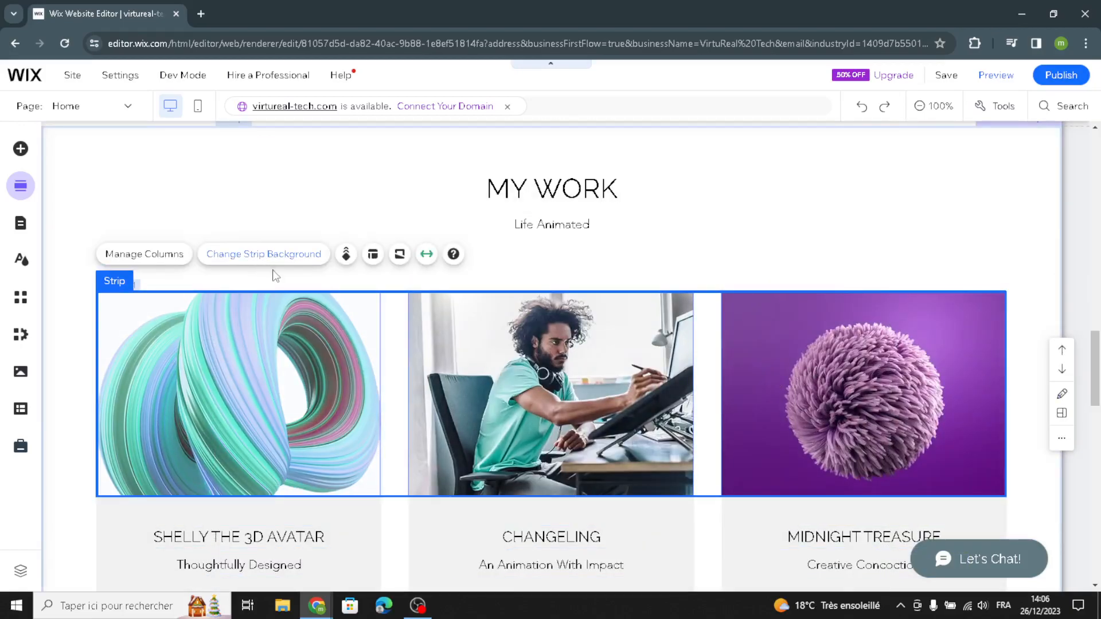
scroll(487, 344, down, 3)
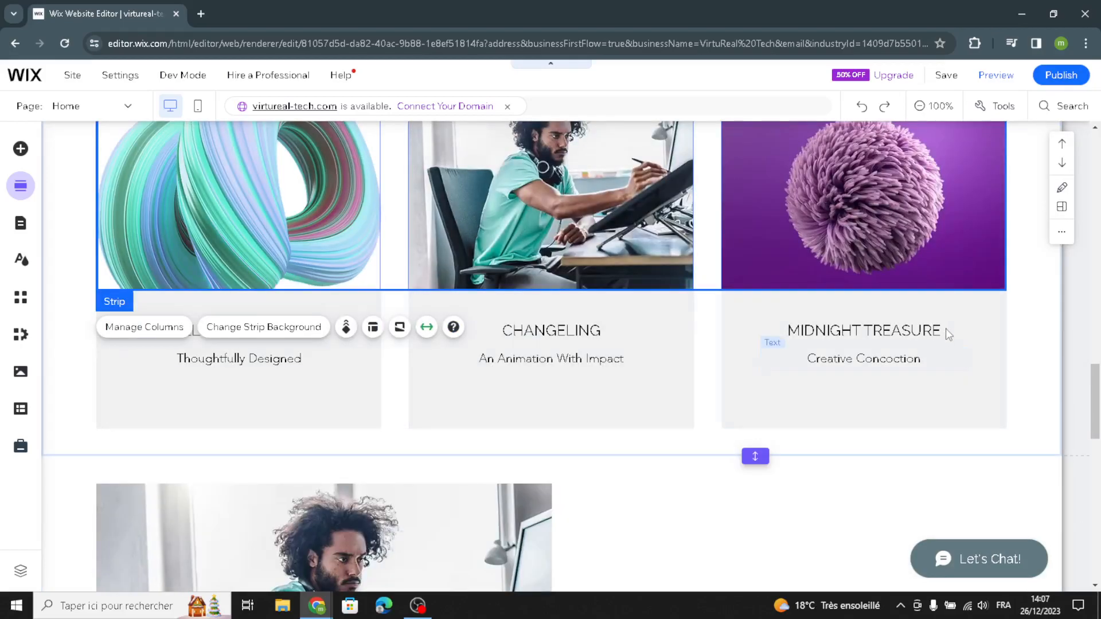
scroll(947, 329, up, 4)
click(935, 316)
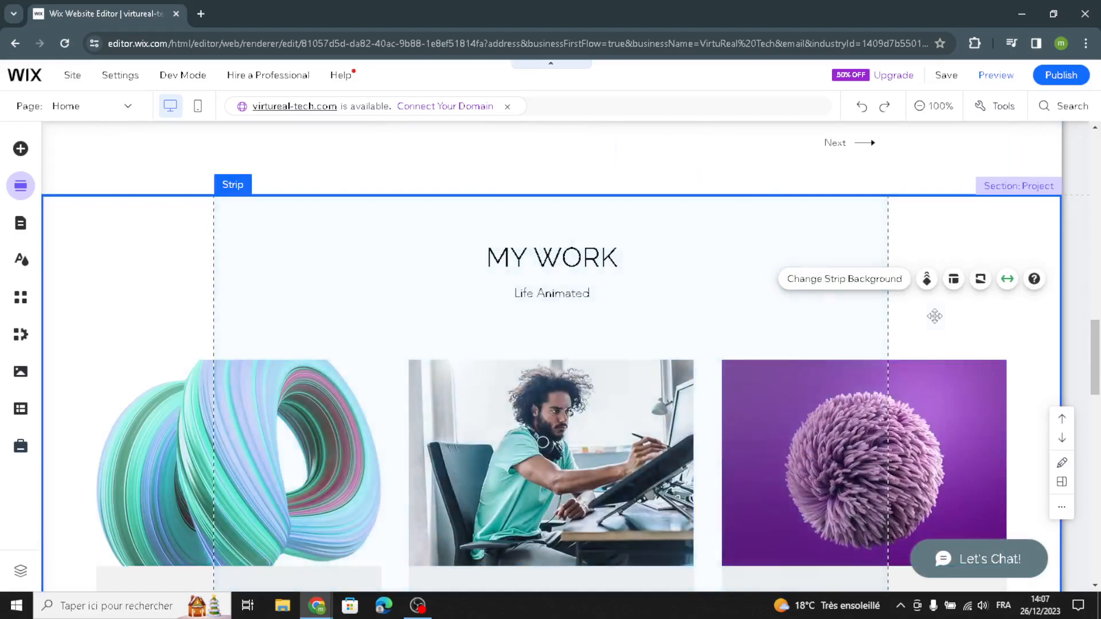
click(877, 293)
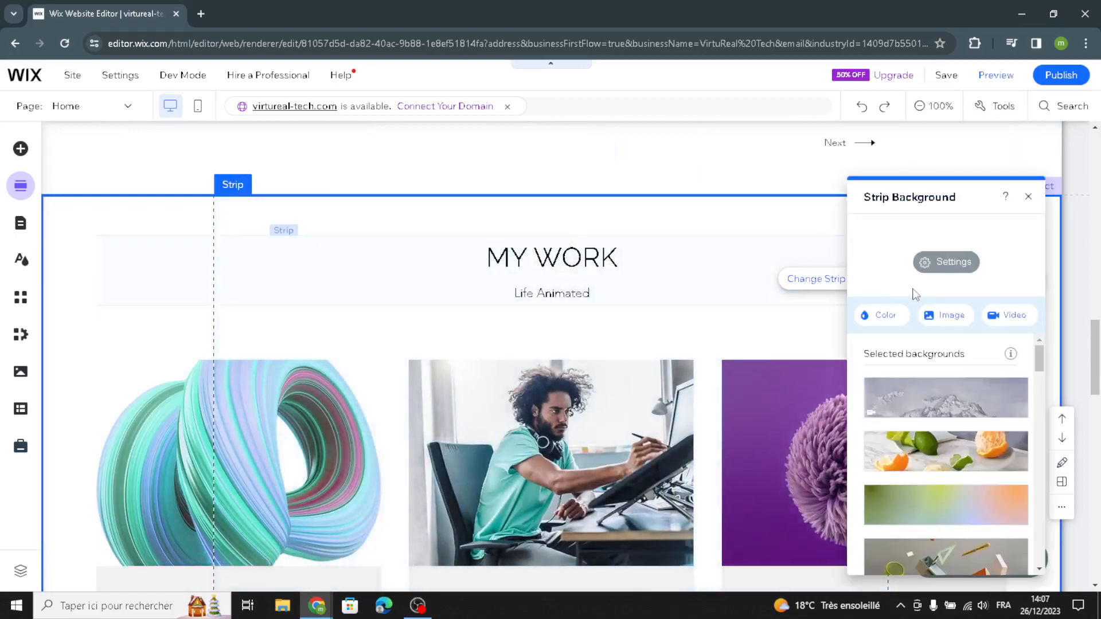
click(896, 323)
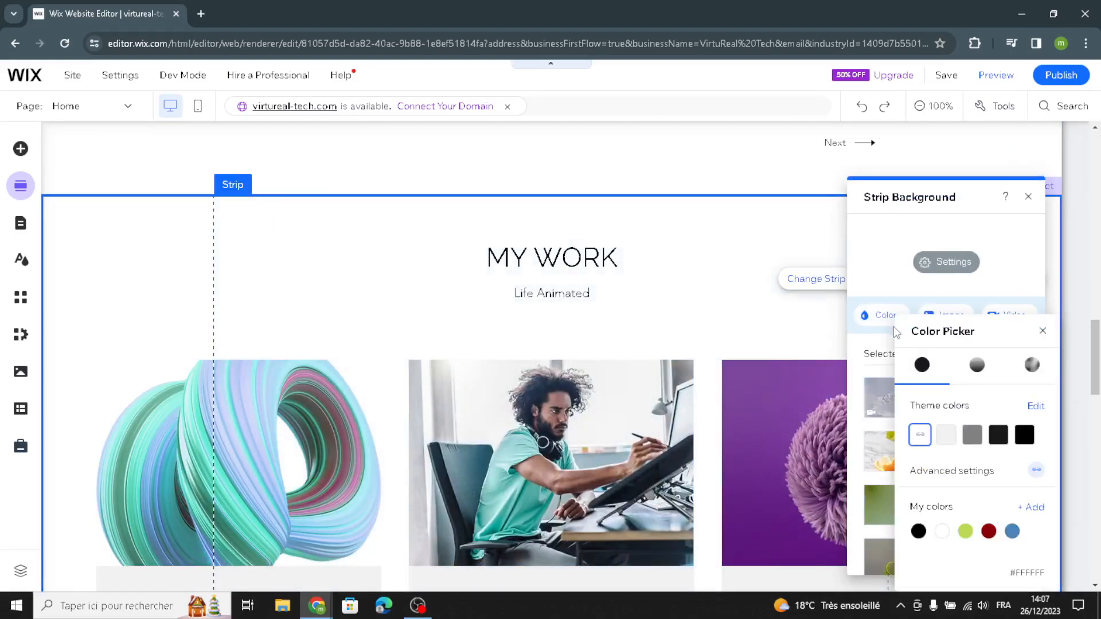
click(970, 440)
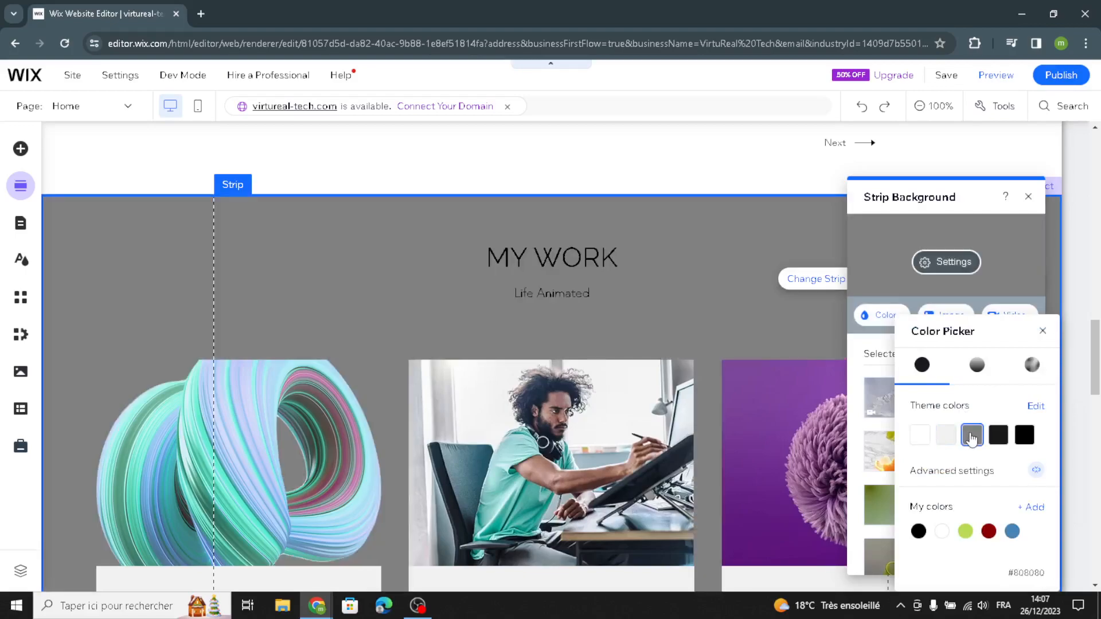
click(722, 310)
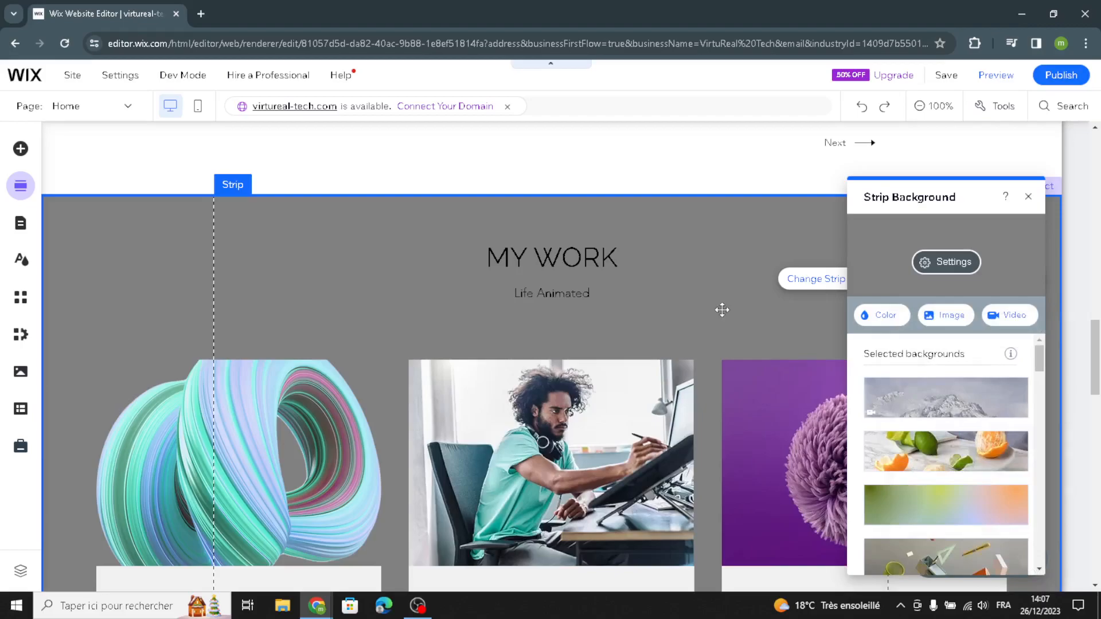
scroll(721, 310, down, 5)
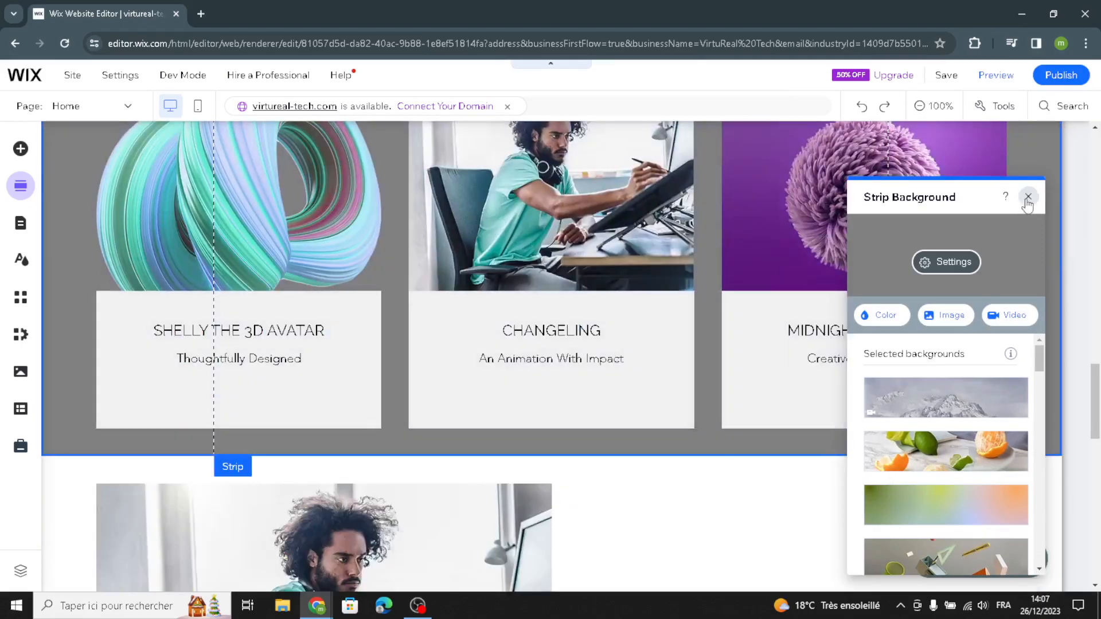
click(1028, 197)
scroll(807, 384, down, 1)
scroll(806, 384, down, 3)
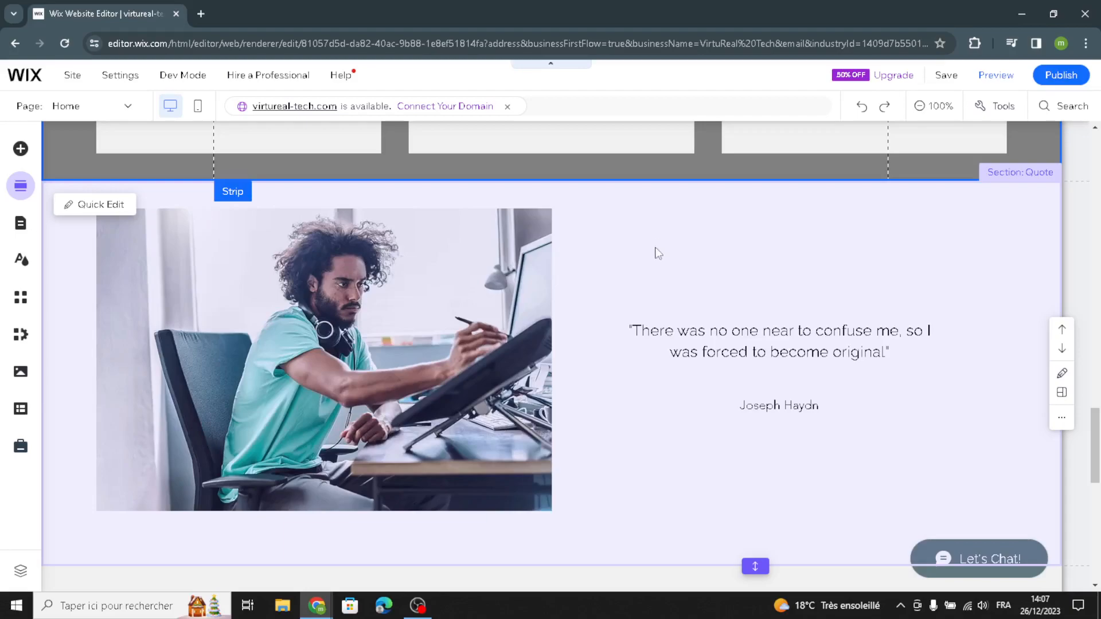
- Try the Raleway Semi Bold font on the quotation in the Quote section, and apply the Heading 5 text style to it
click(658, 252)
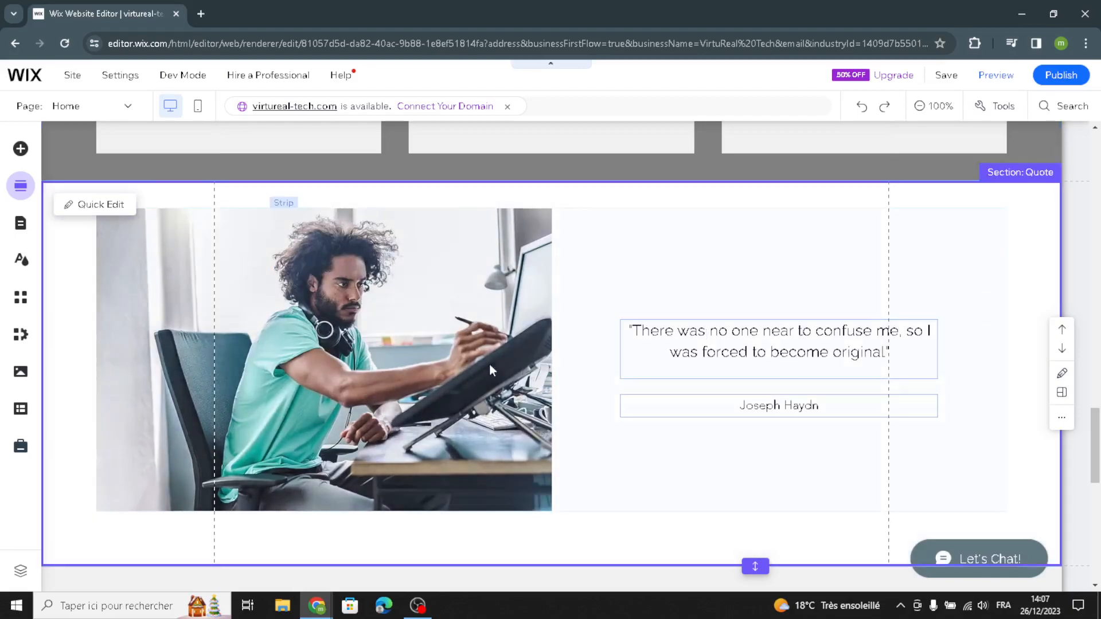
click(774, 352)
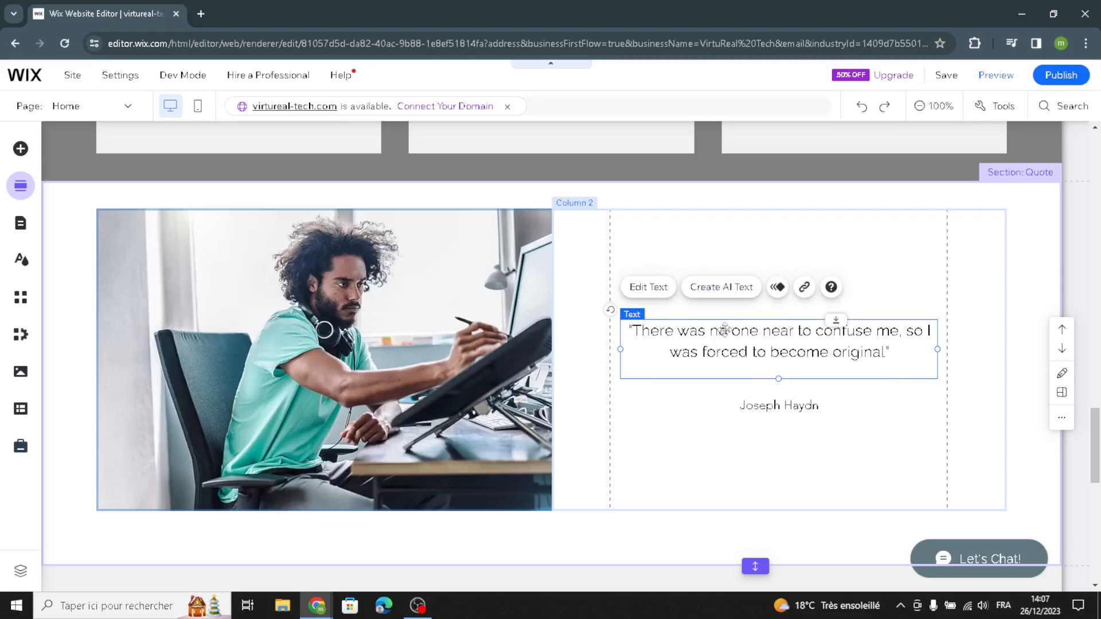
click(662, 297)
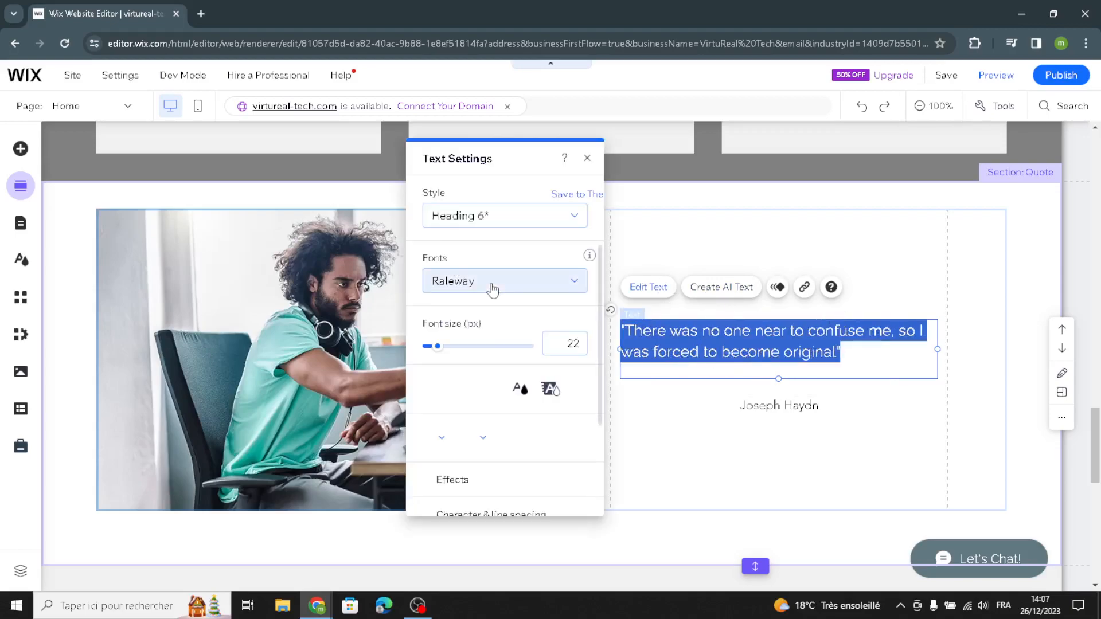
click(505, 284)
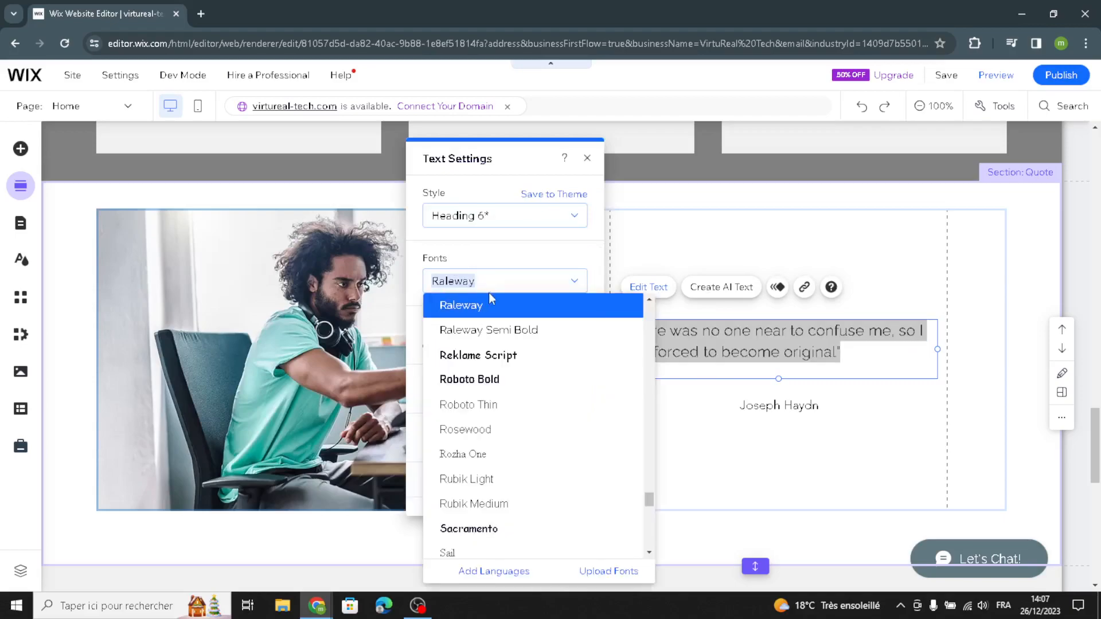
click(484, 330)
click(496, 220)
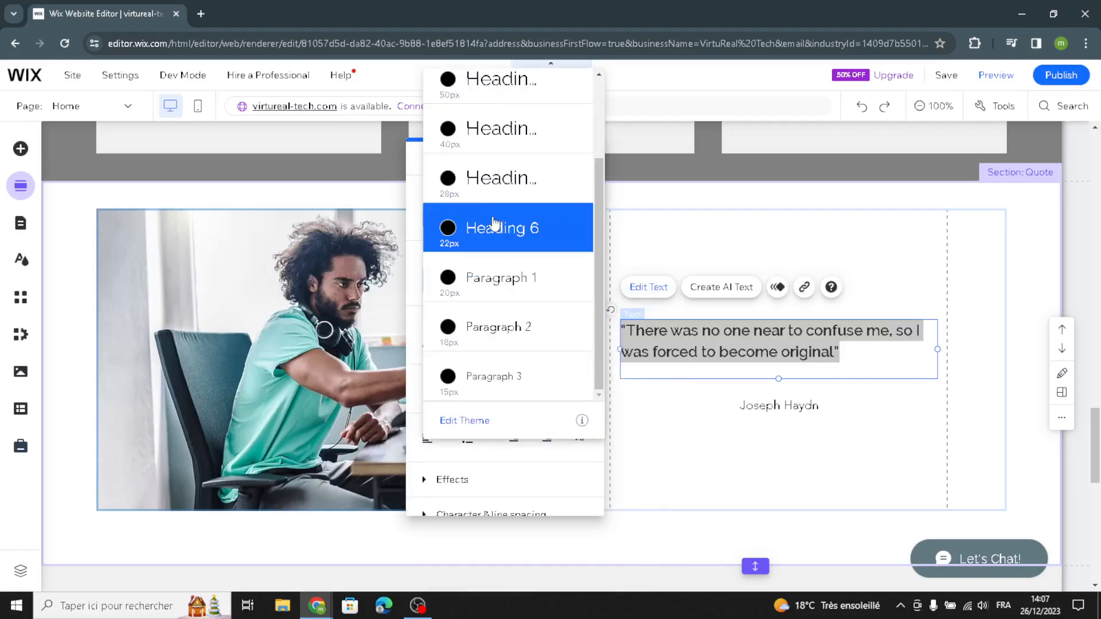
click(502, 179)
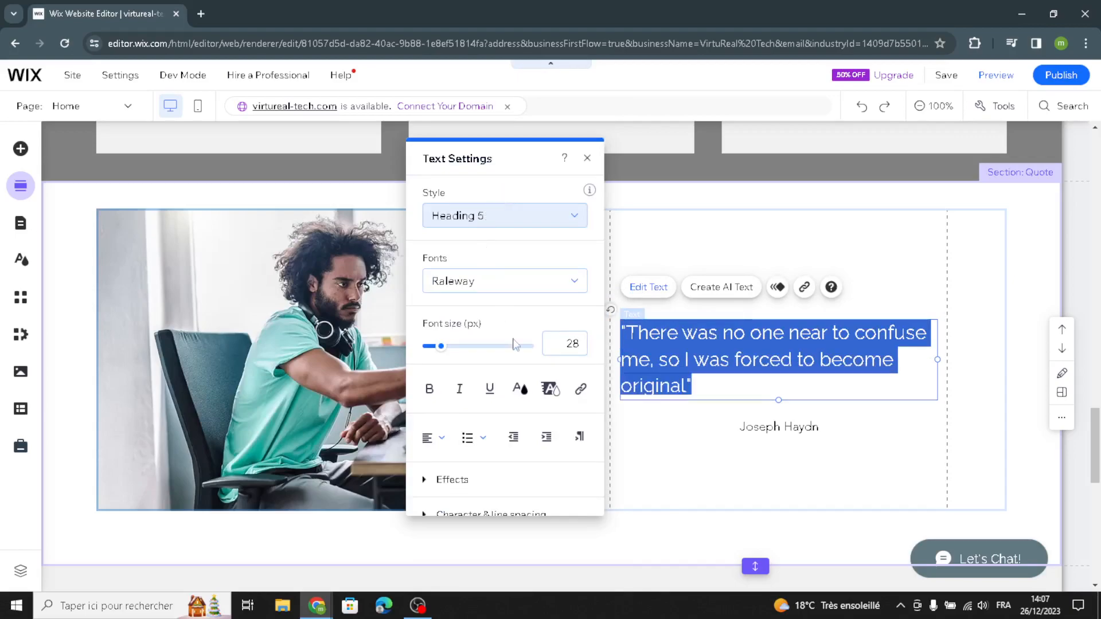
click(359, 317)
click(336, 337)
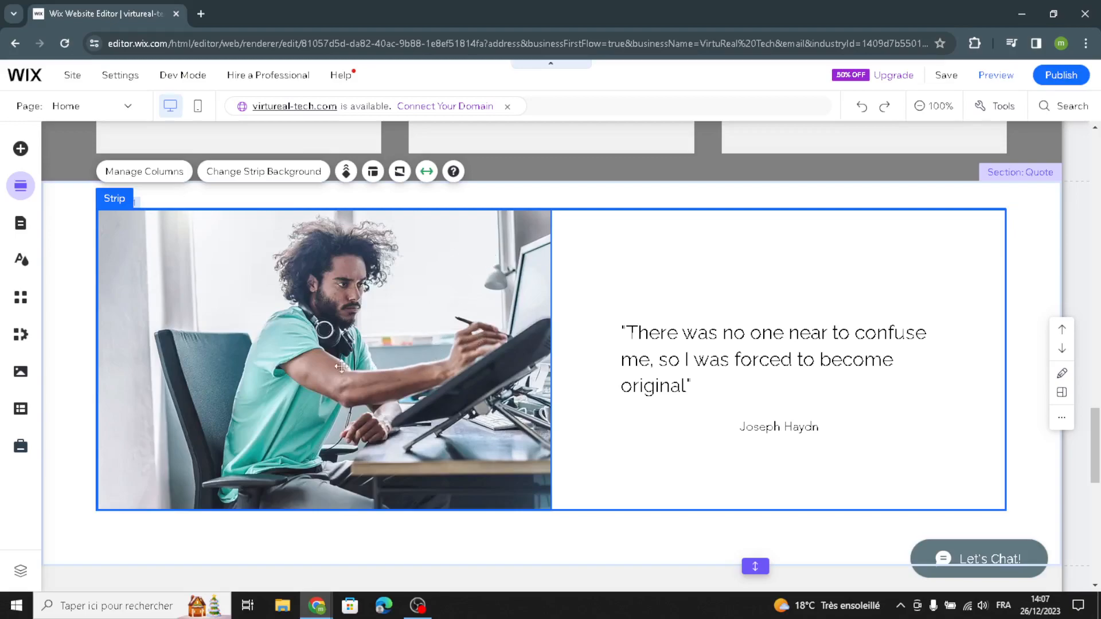
- Examine the "NATIONAL STANDARDS" Features section with its image and description, and the footer at the end of the homepage
click(87, 352)
scroll(612, 406, down, 1)
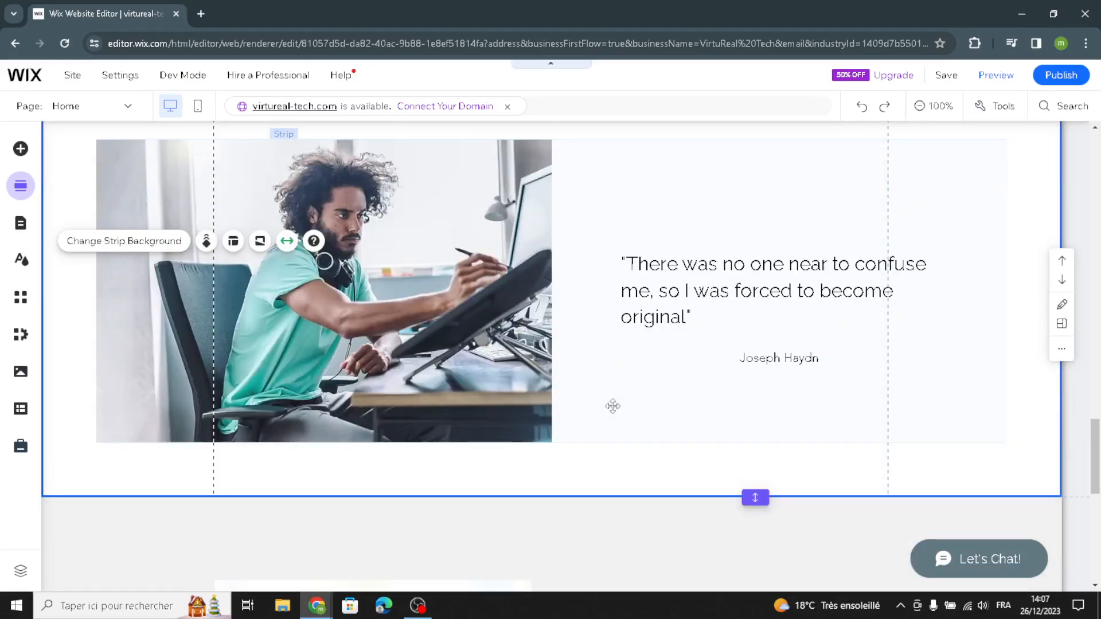
scroll(613, 405, down, 8)
scroll(604, 374, up, 3)
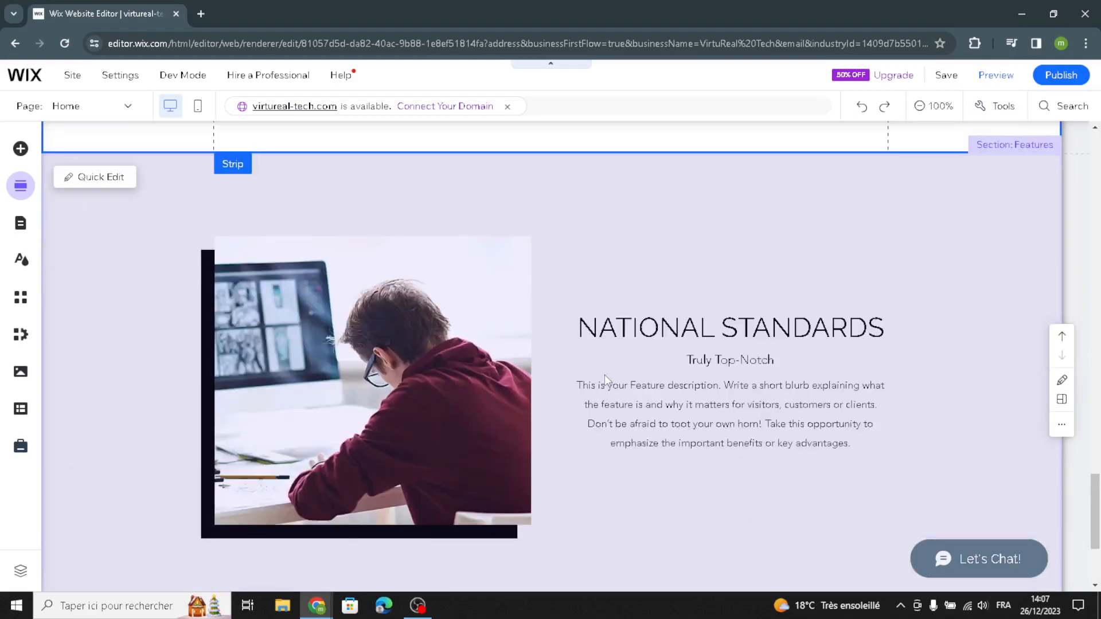
scroll(605, 374, down, 1)
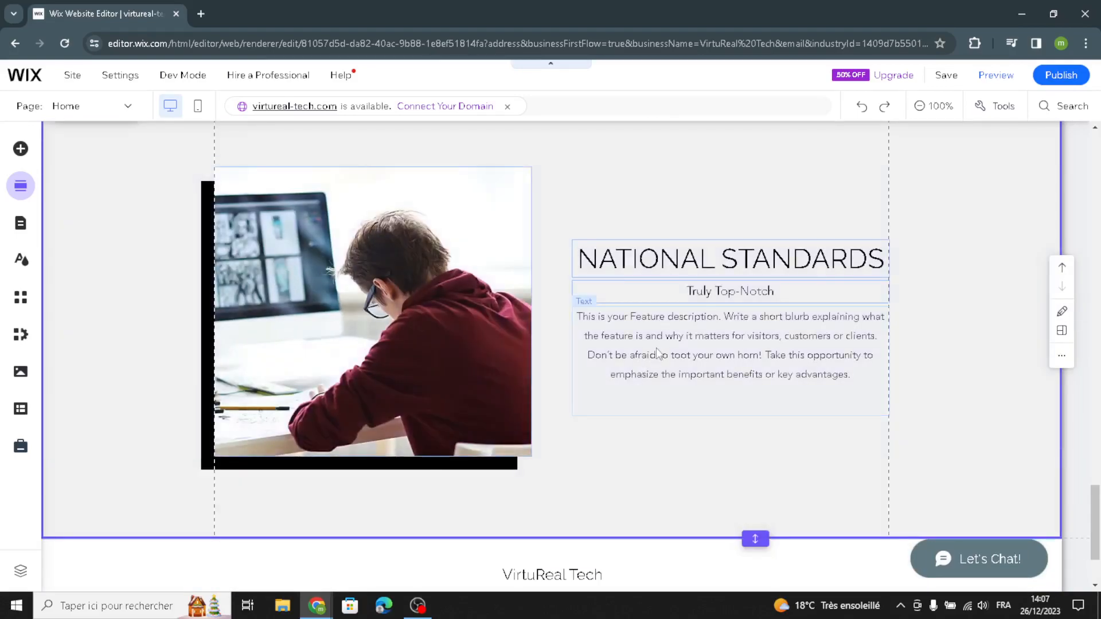
click(657, 354)
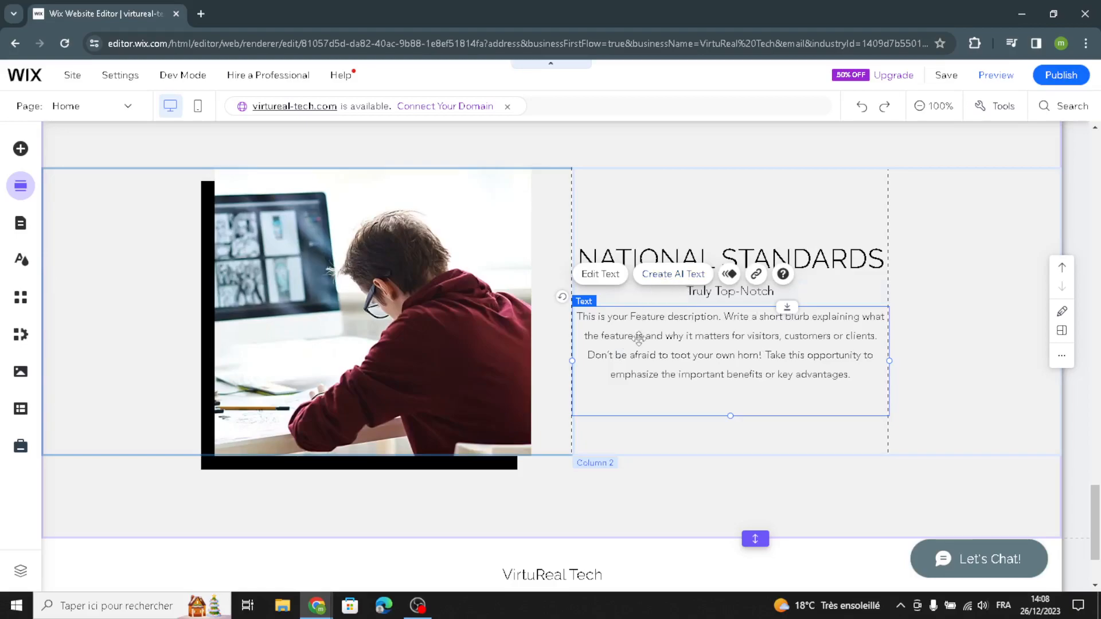
click(155, 341)
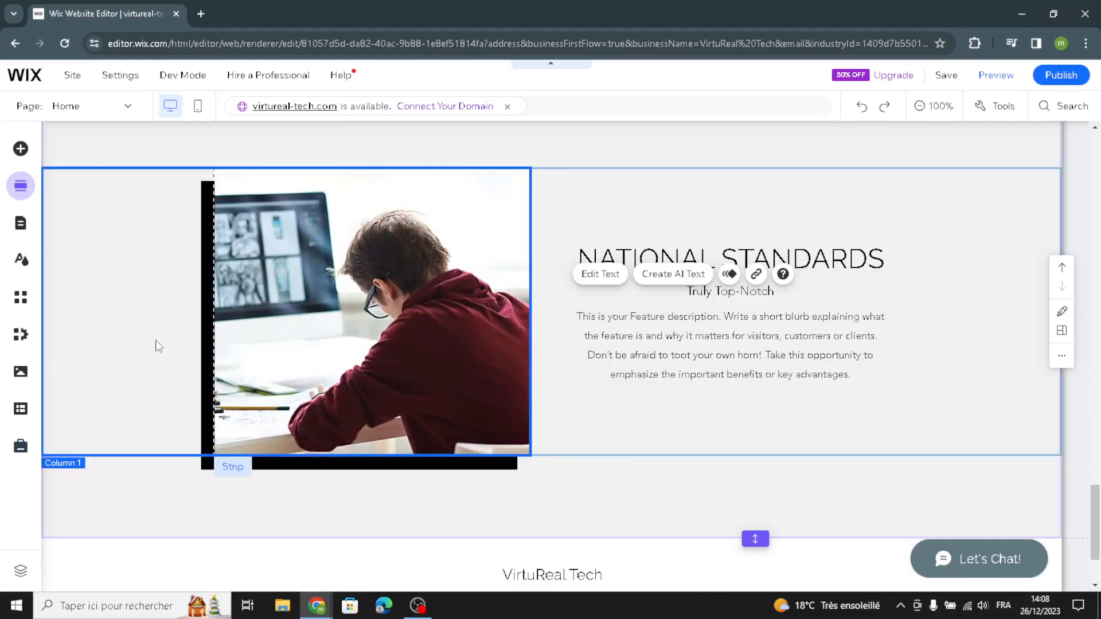
scroll(156, 343, down, 2)
click(498, 490)
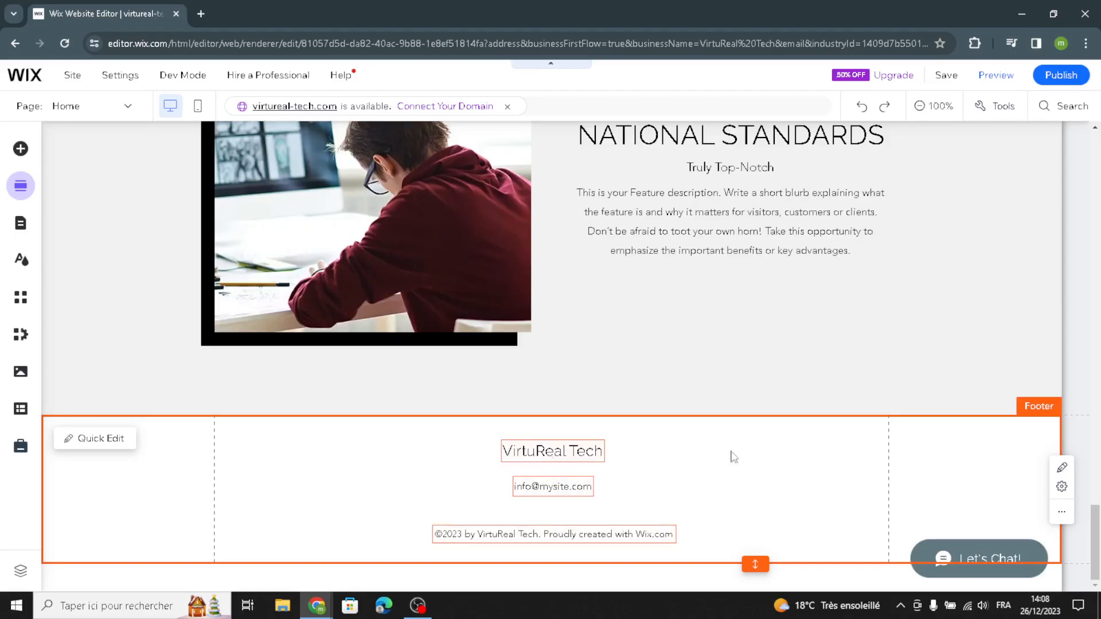
- Review the whole edited homepage, from the Welcome section through the video gallery and "MY WORK" to the Quote and Features sections
scroll(840, 504, up, 2)
scroll(841, 504, up, 10)
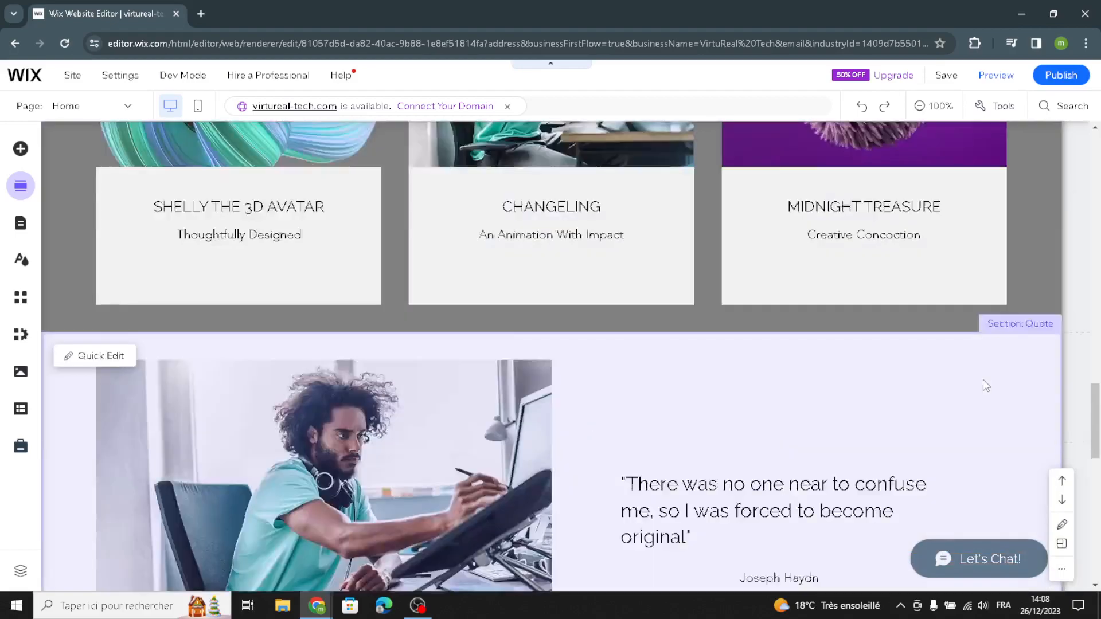
scroll(996, 377, up, 12)
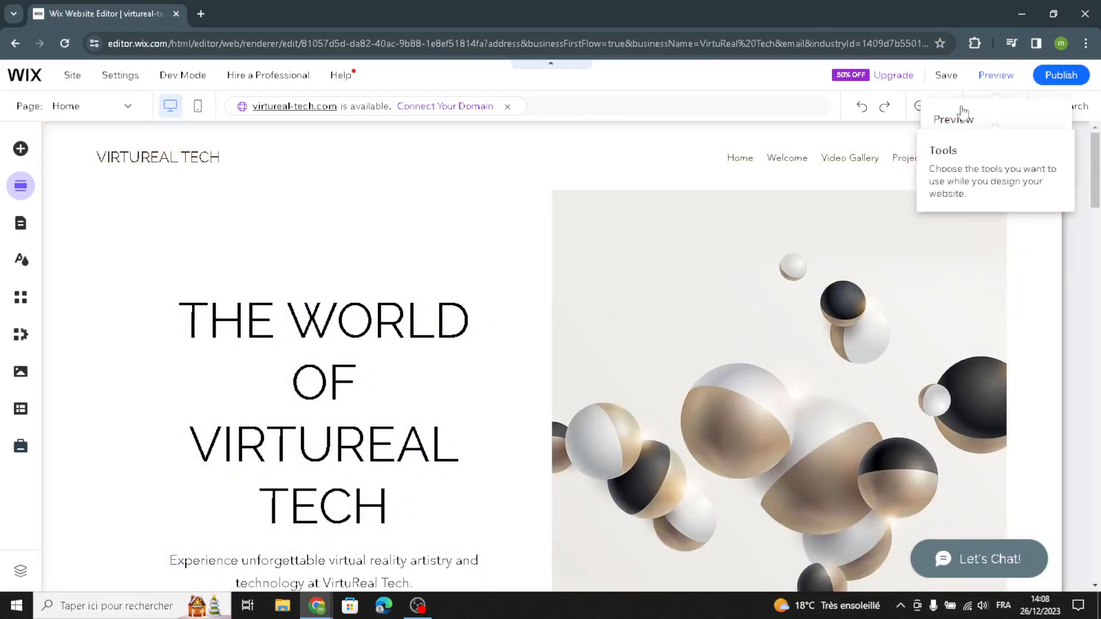
scroll(597, 276, down, 20)
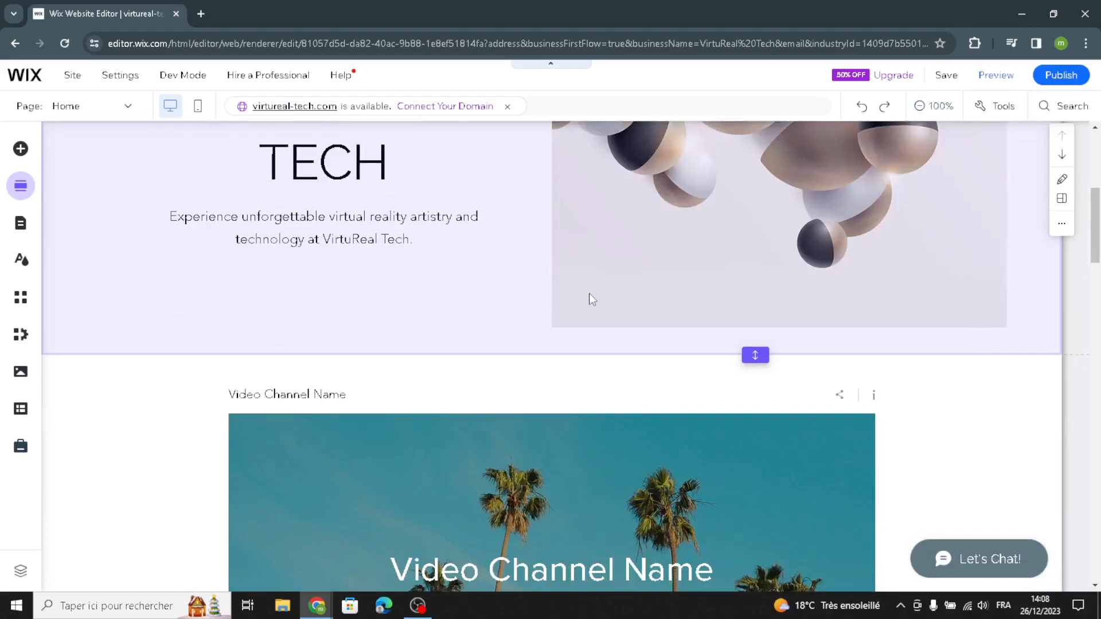
scroll(594, 353, down, 10)
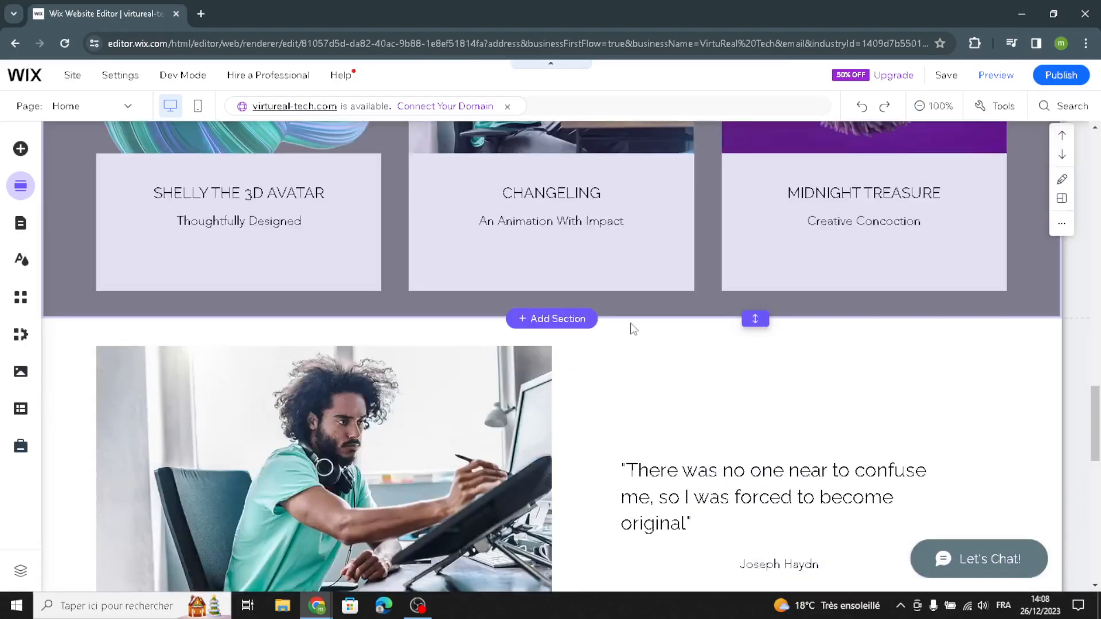
scroll(752, 311, down, 3)
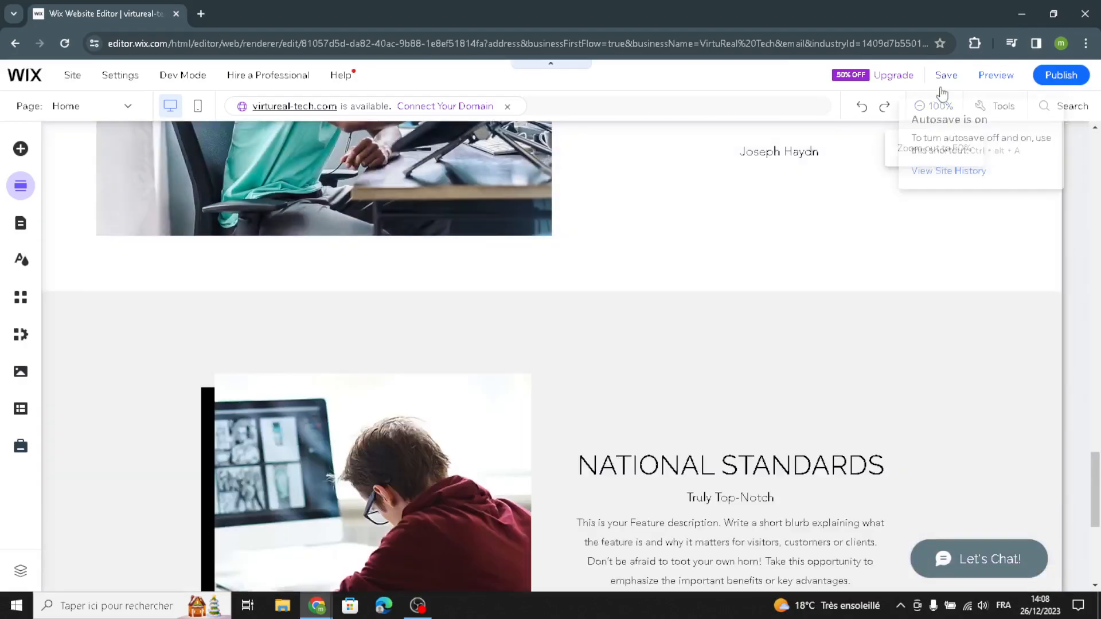
scroll(836, 296, up, 8)
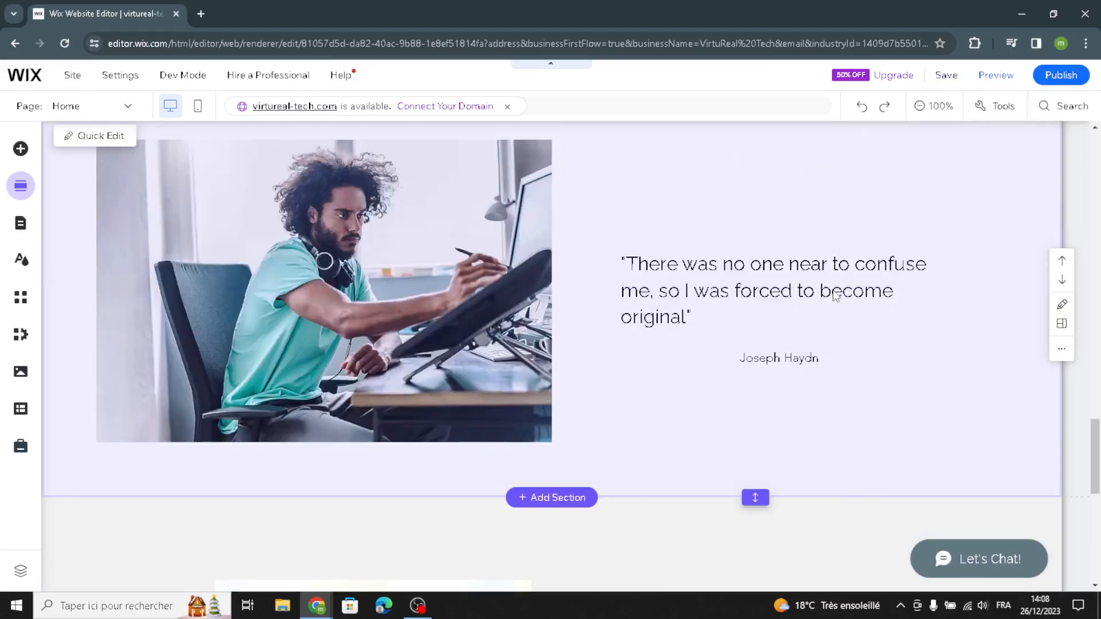
scroll(835, 295, up, 6)
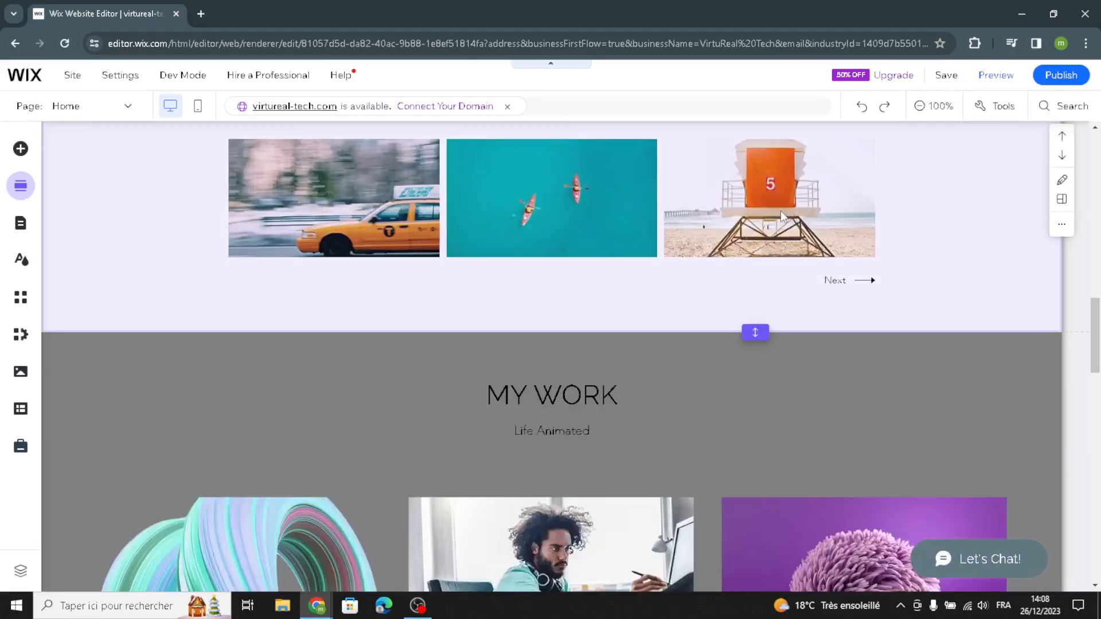
scroll(814, 263, up, 10)
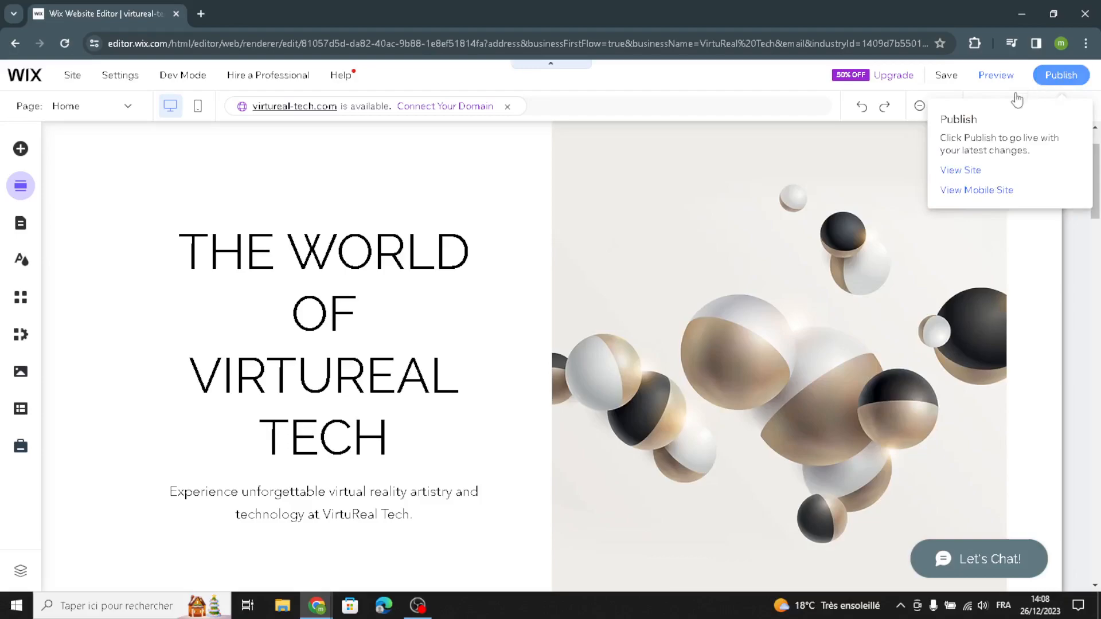
- Publish the website and dismiss the publishing confirmation dialog
click(1060, 75)
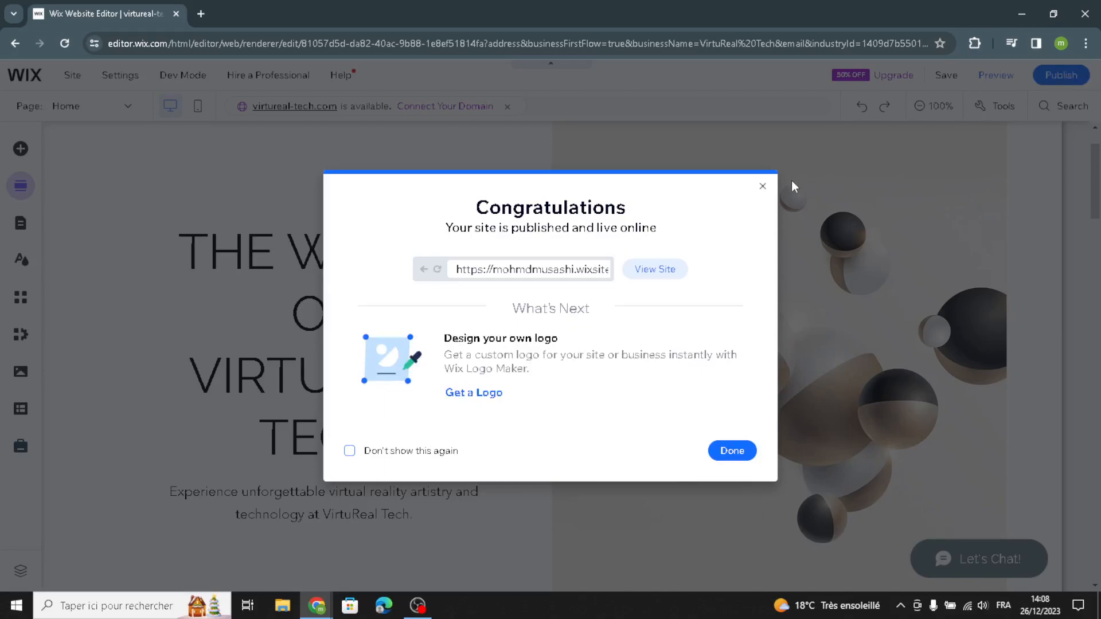
click(762, 187)
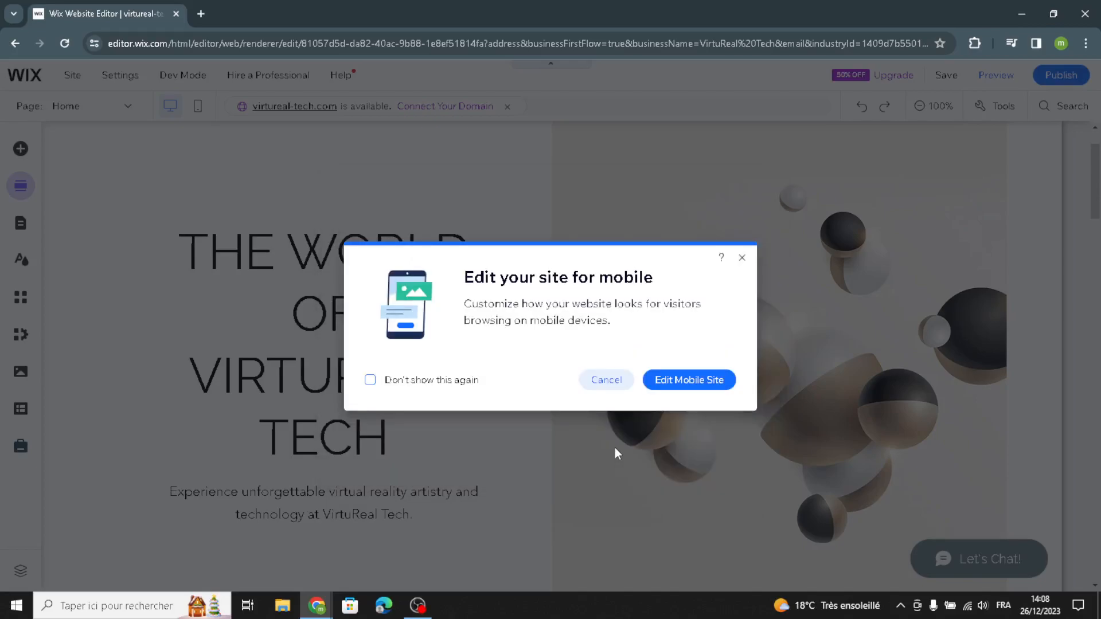